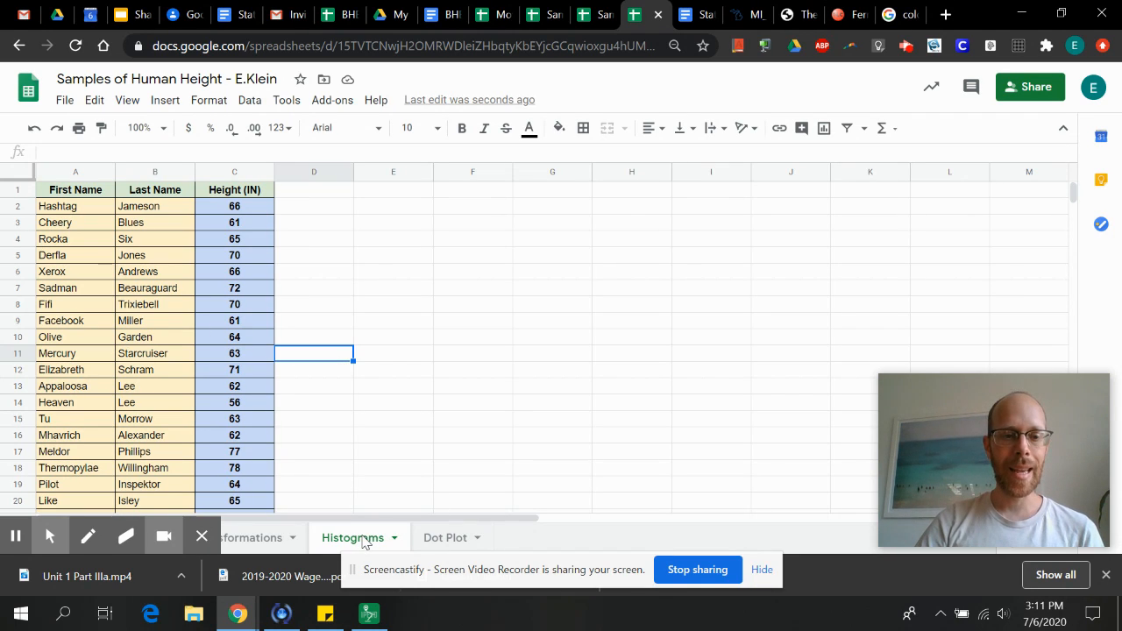
Hide the screen-recorder toolbar that covers the sheet names.
{"action": "mouse_move", "coordinate": [203, 538]}
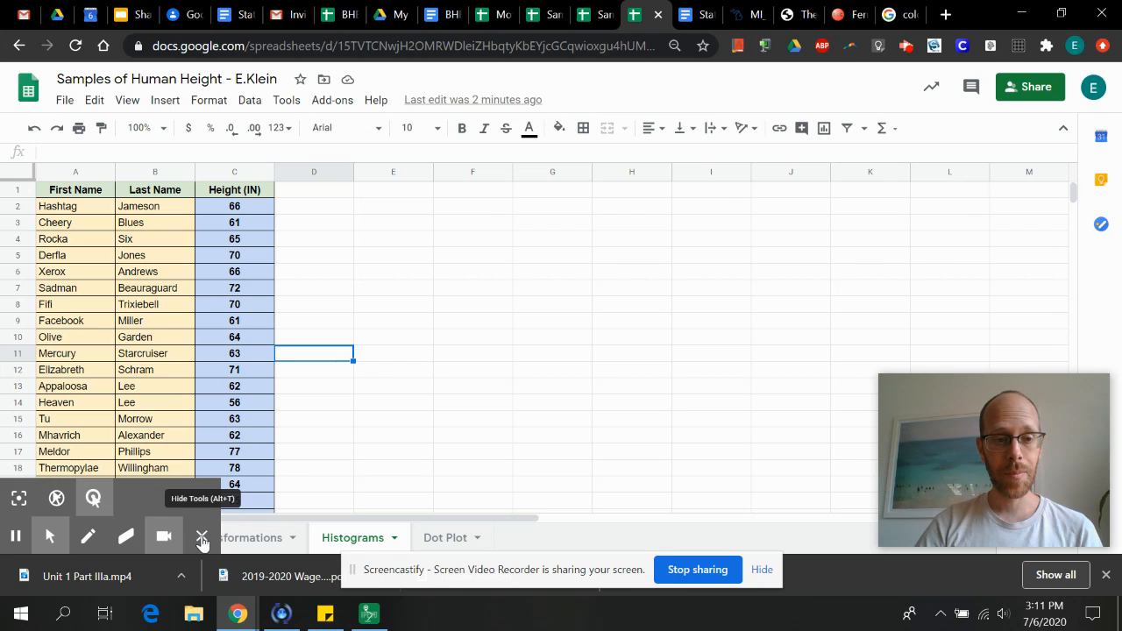
{"action": "left_click", "coordinate": [202, 538]}
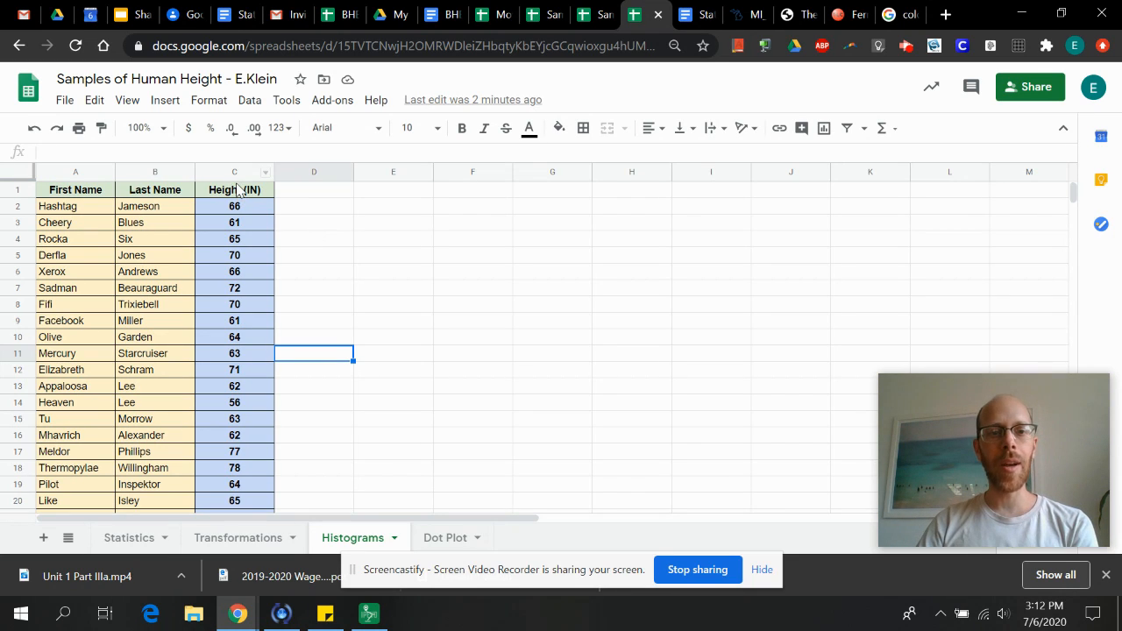
Enter the labels "minimum" in cell D2 and "maximum" in cell D3 beside the height data.
{"action": "left_click", "coordinate": [314, 215]}
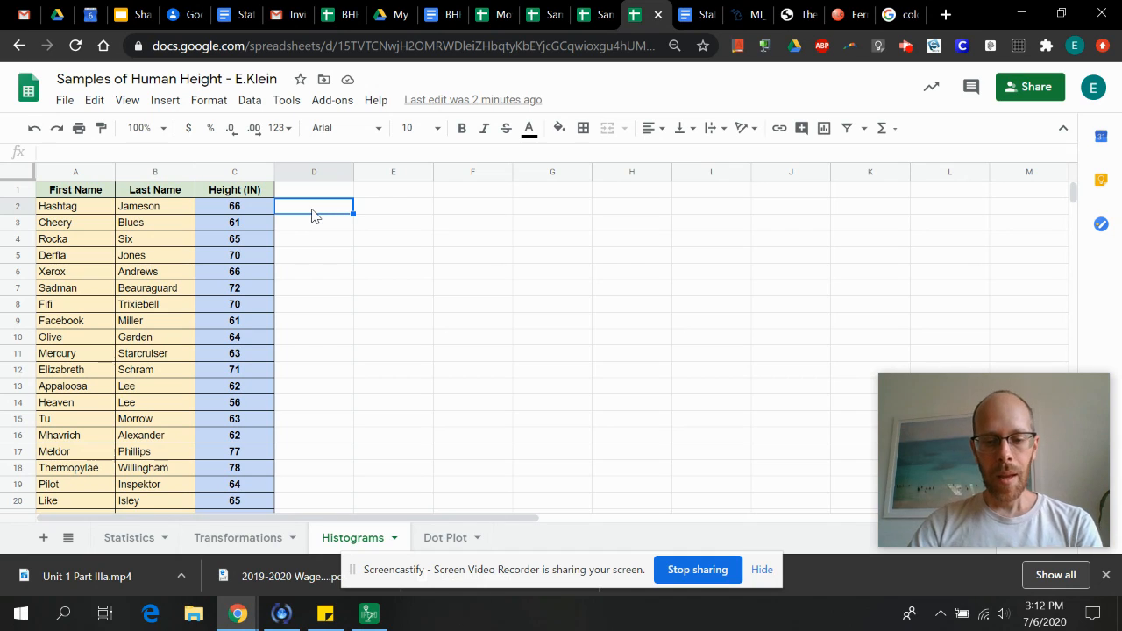
{"action": "type", "text": "min"}
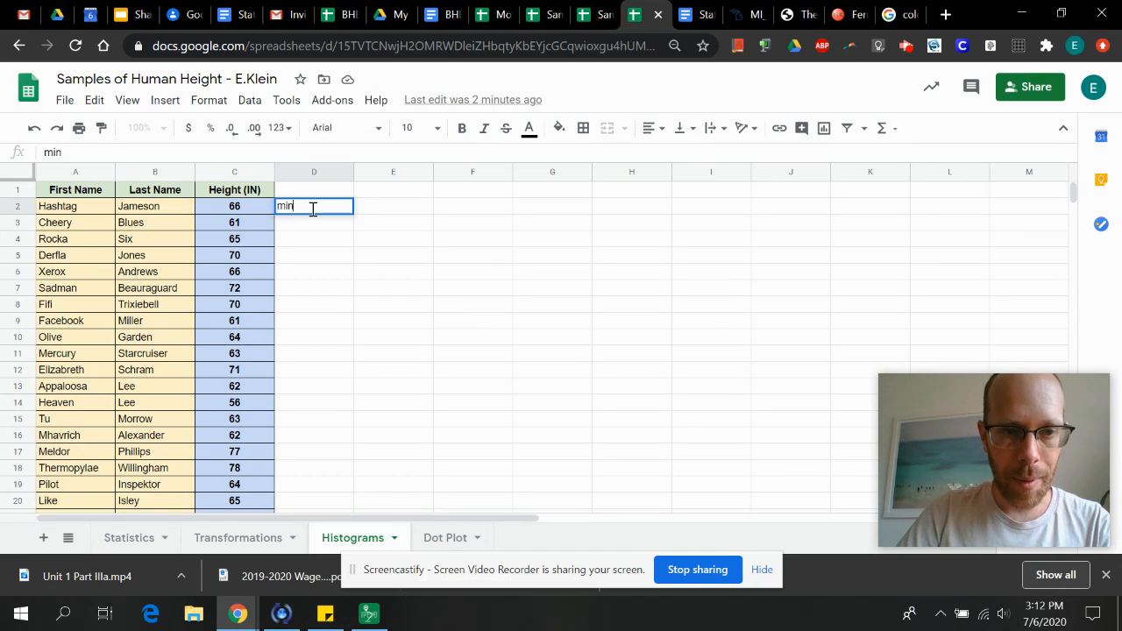
{"action": "type", "text": "imum"}
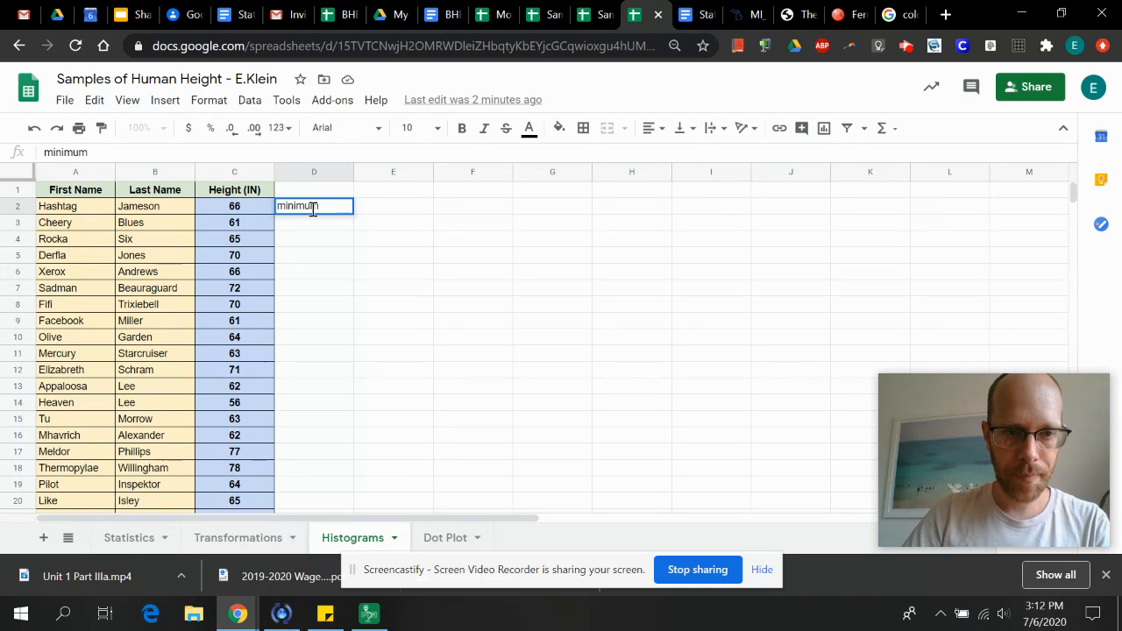
{"action": "key", "text": "Return"}
{"action": "type", "text": "ma"}
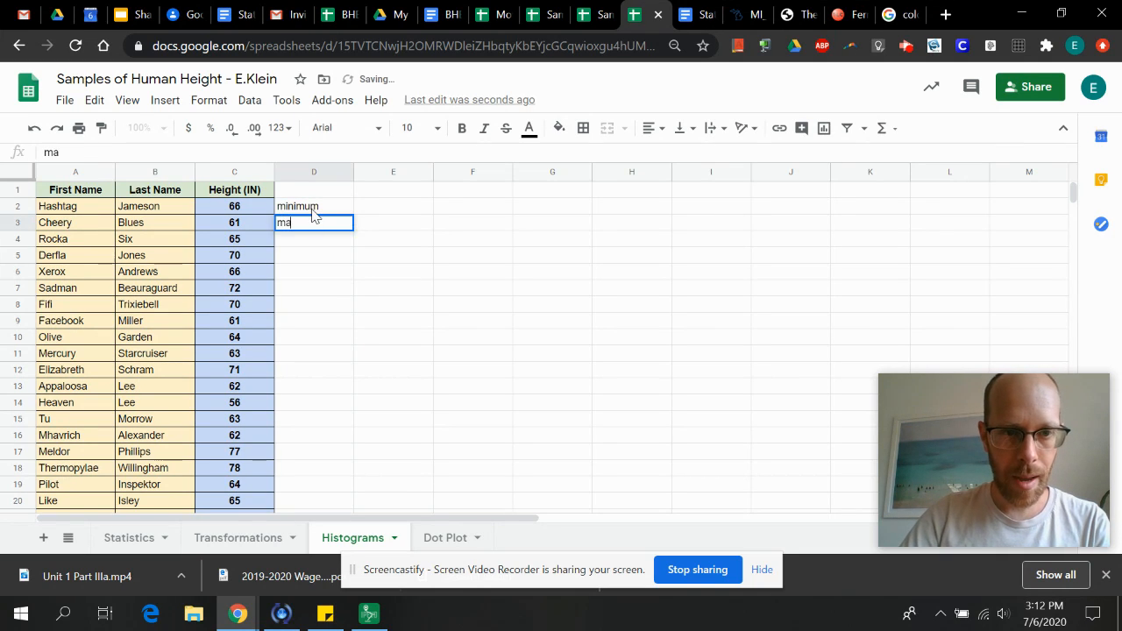
{"action": "type", "text": "ximum"}
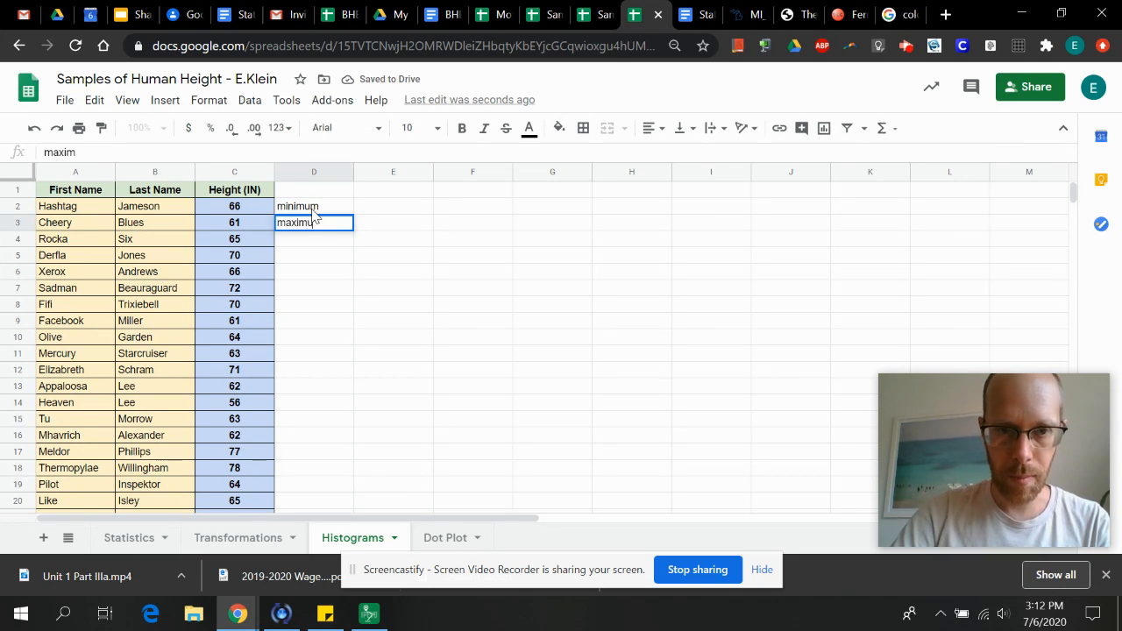
Calculate the smallest height in cell E2 with the formula =min(C2:C26).
{"action": "left_click", "coordinate": [399, 211]}
{"action": "type", "text": "=mi"}
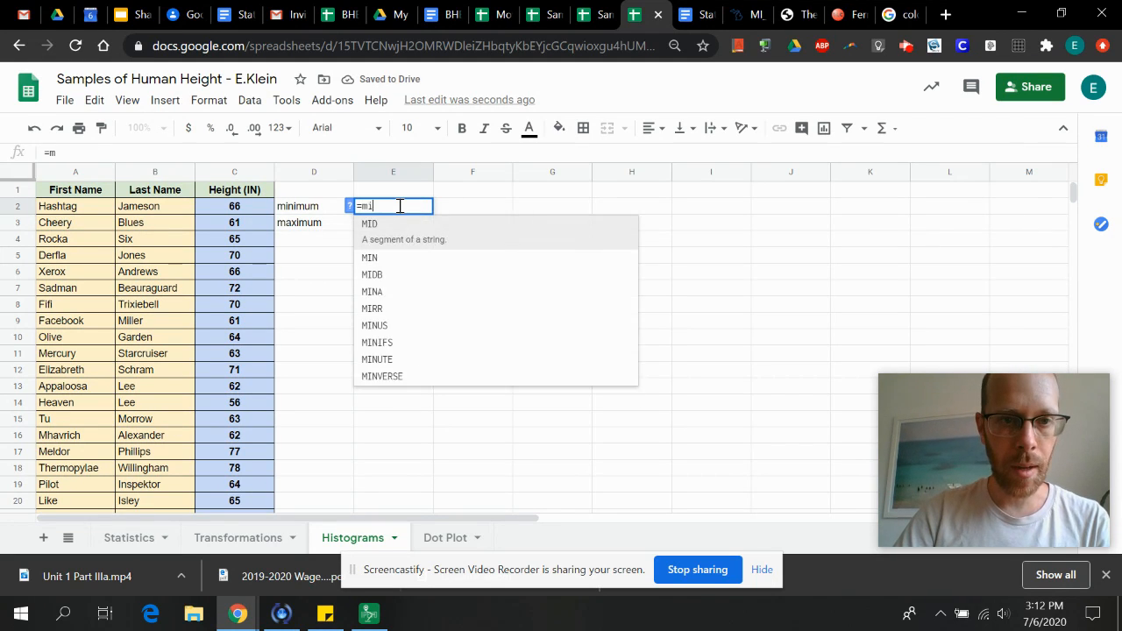
{"action": "type", "text": "n("}
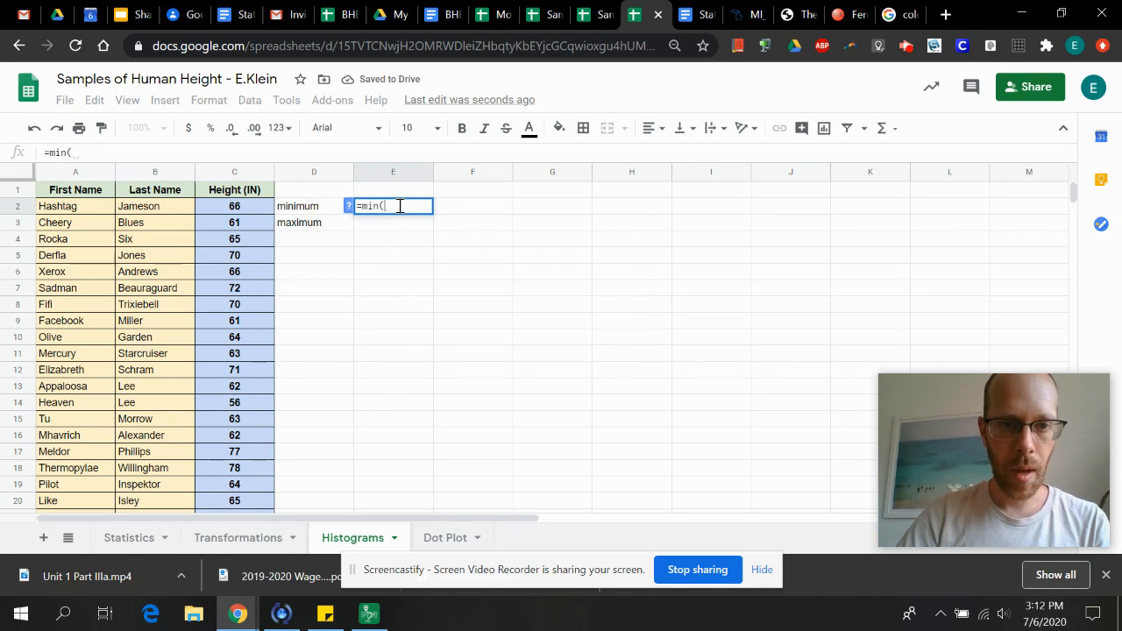
{"action": "left_click", "coordinate": [249, 212]}
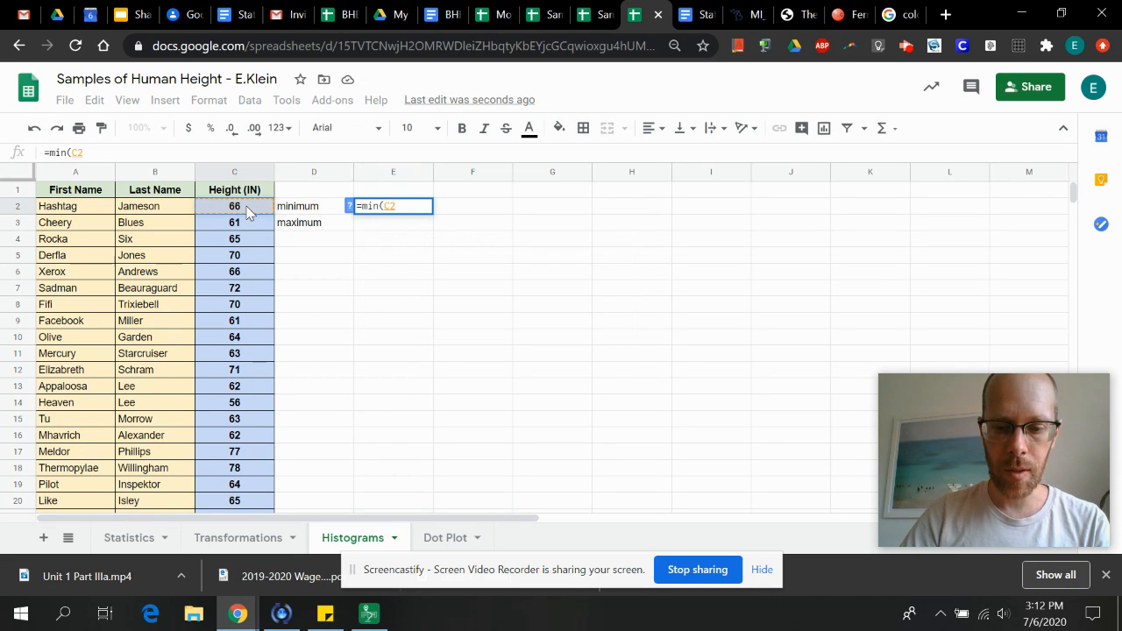
{"action": "type", "text": ":C26)"}
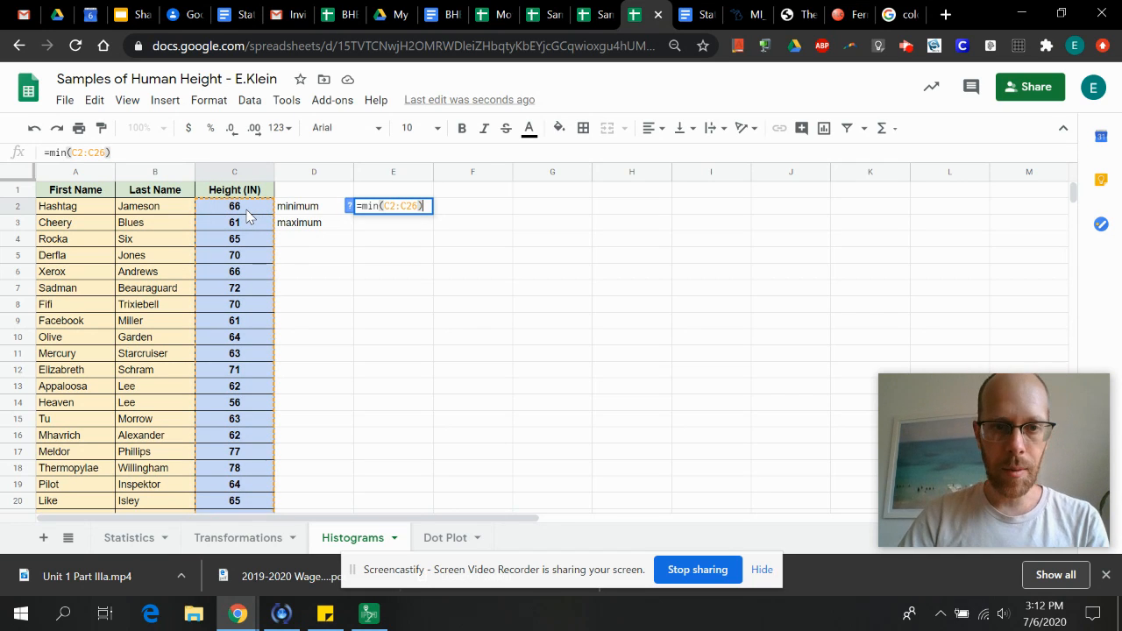
{"action": "key", "text": "Return"}
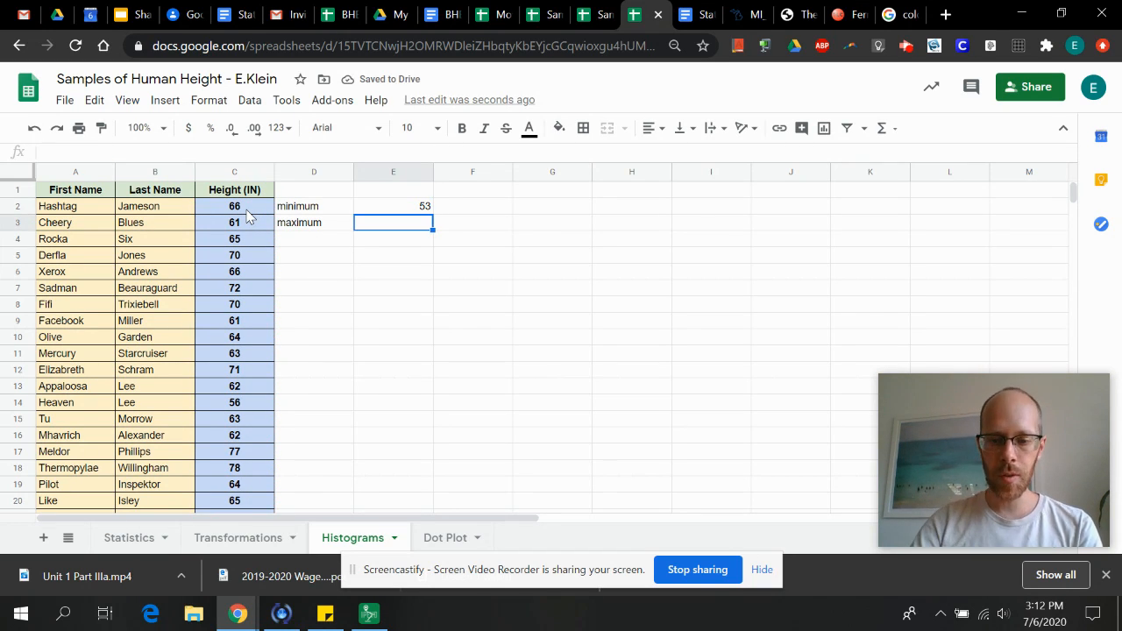
Calculate the largest height in cell E3 with the formula =max(C2:C26).
{"action": "type", "text": "=max"}
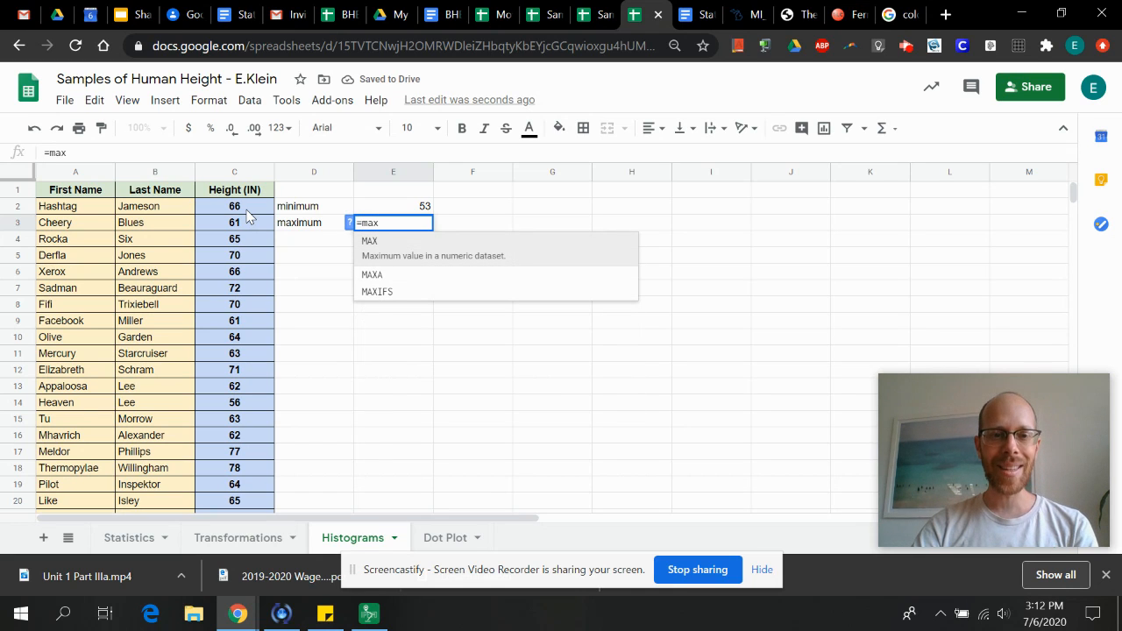
{"action": "type", "text": "("}
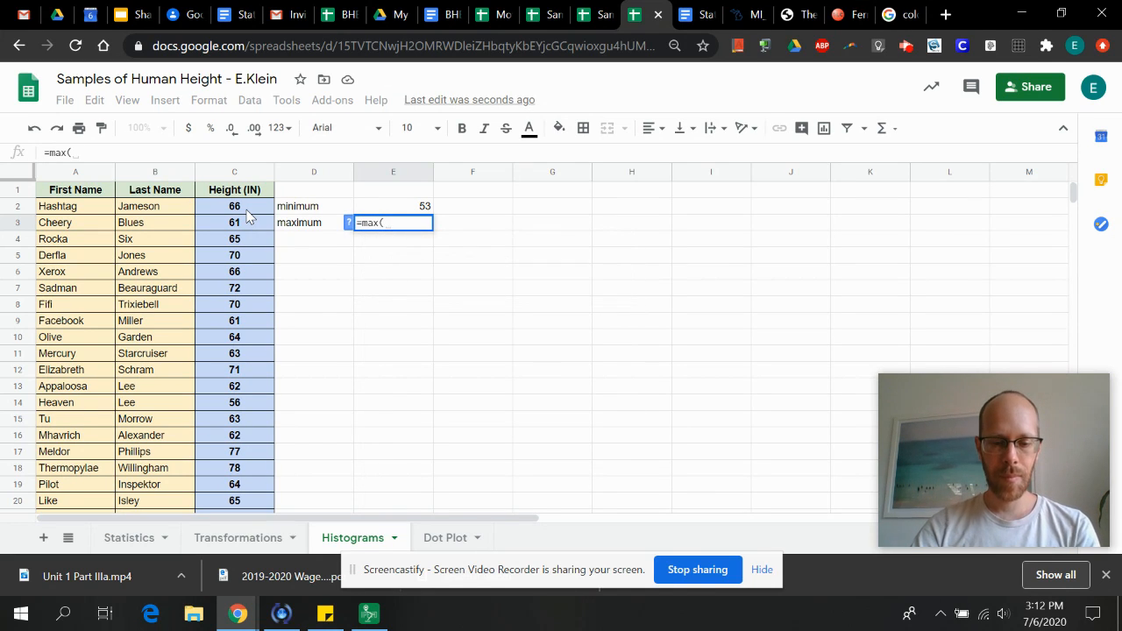
{"action": "type", "text": "C2:"}
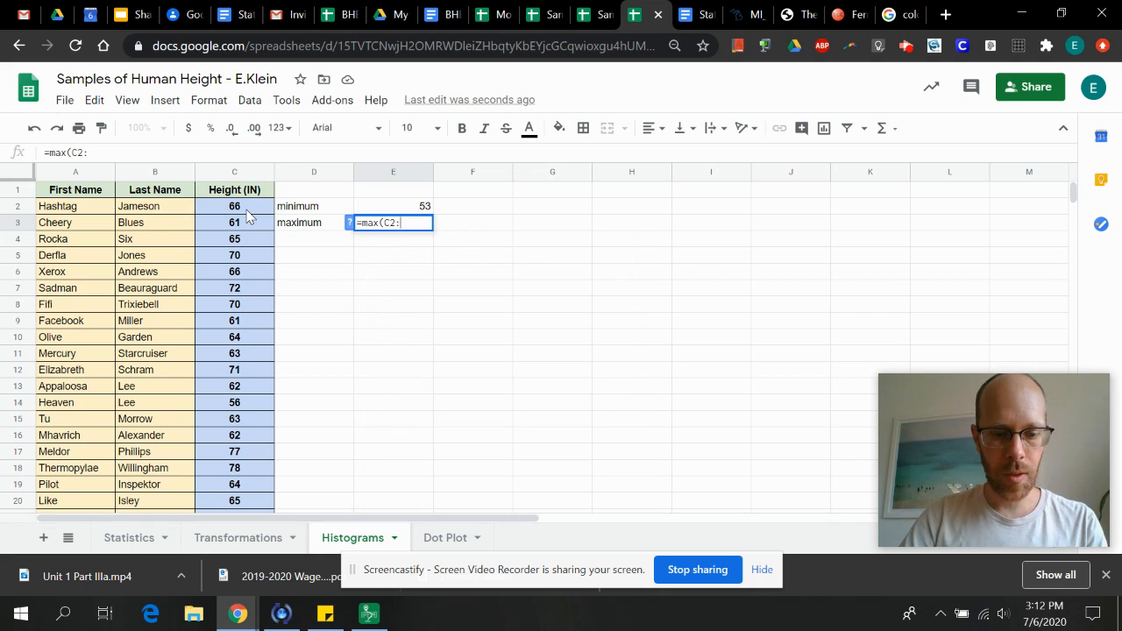
{"action": "type", "text": "C26)"}
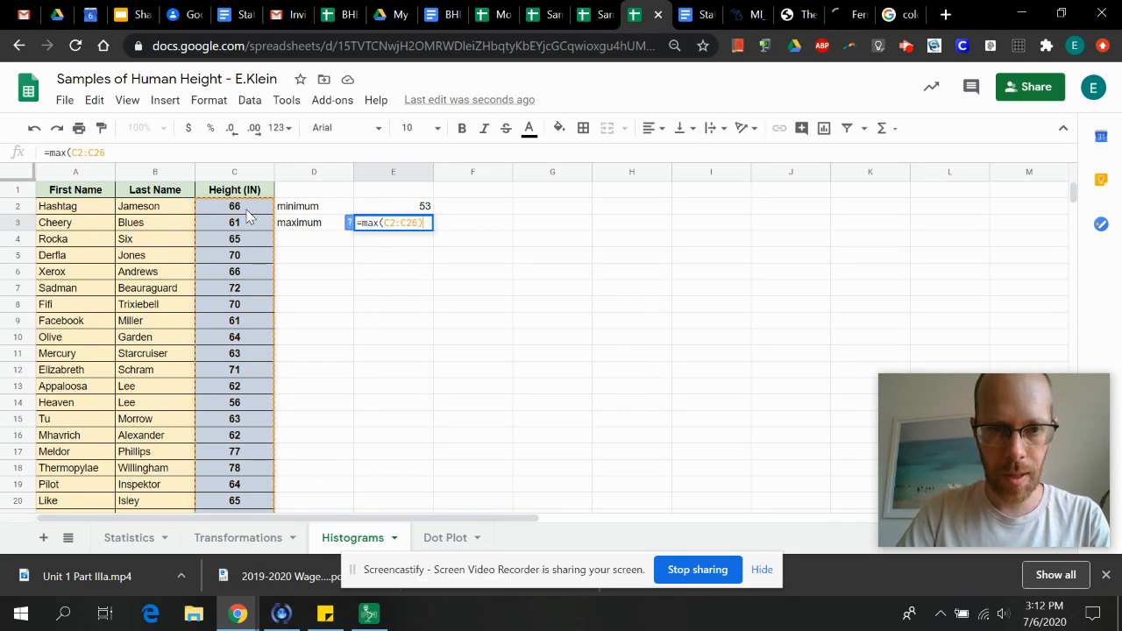
{"action": "key", "text": "Return"}
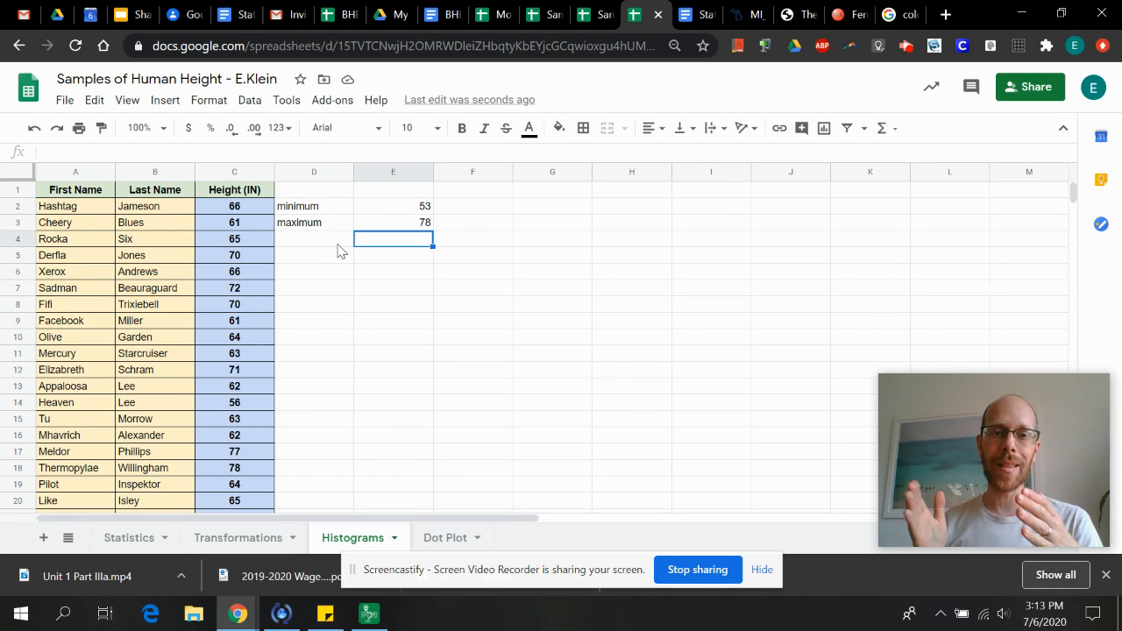
Label cell D4 "range of values" and enter "50 to 80" in cell E4.
{"action": "left_click", "coordinate": [338, 245]}
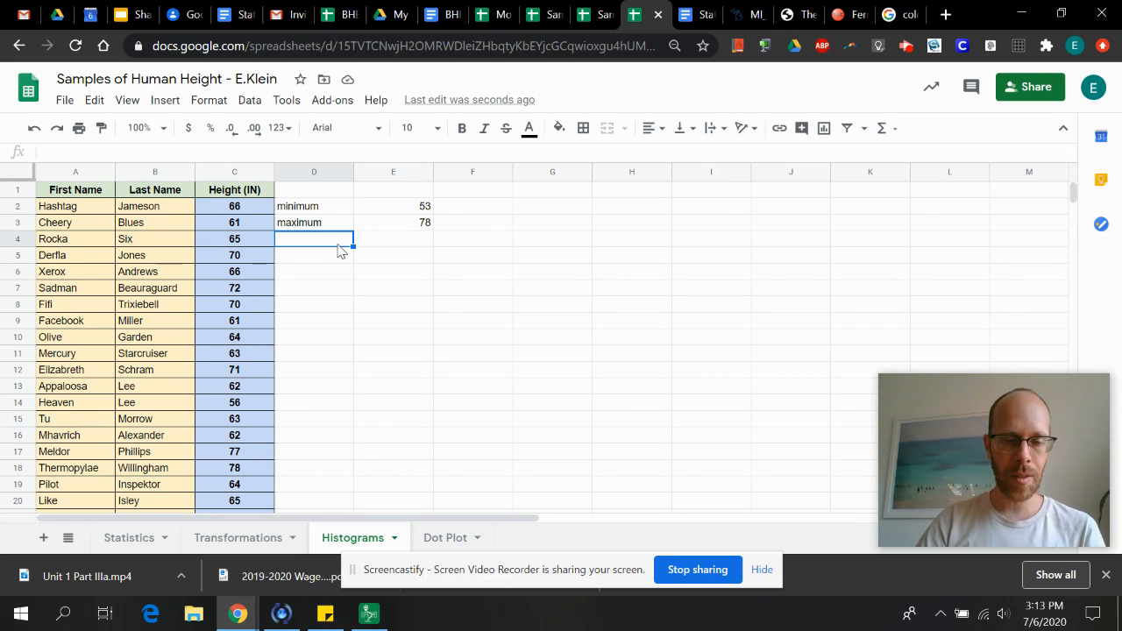
{"action": "type", "text": "r"}
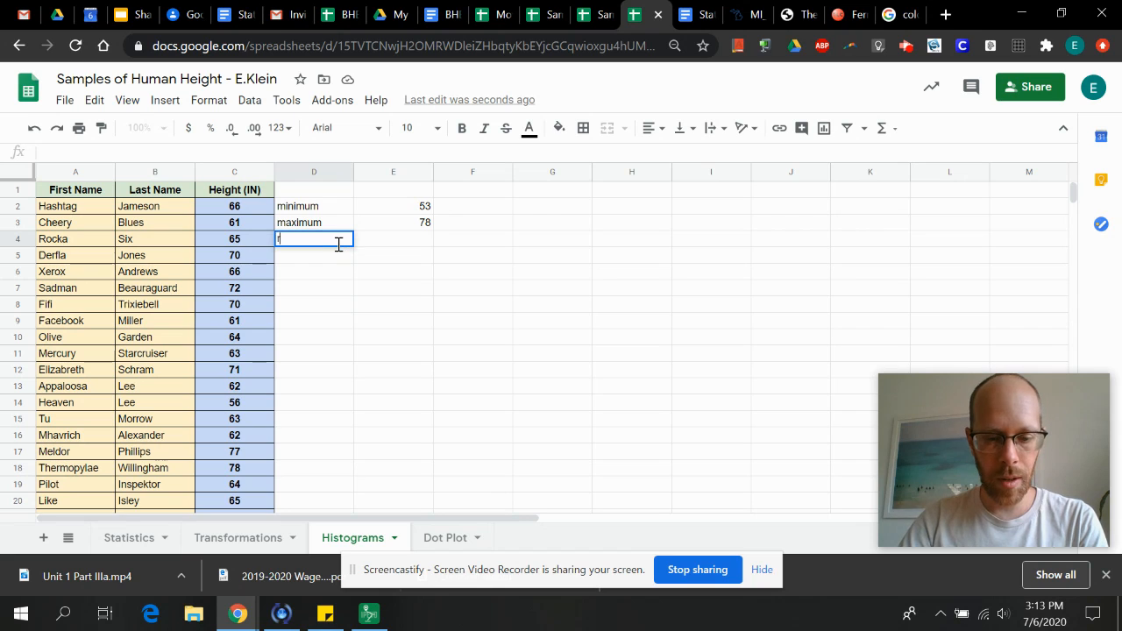
{"action": "type", "text": "ange of values"}
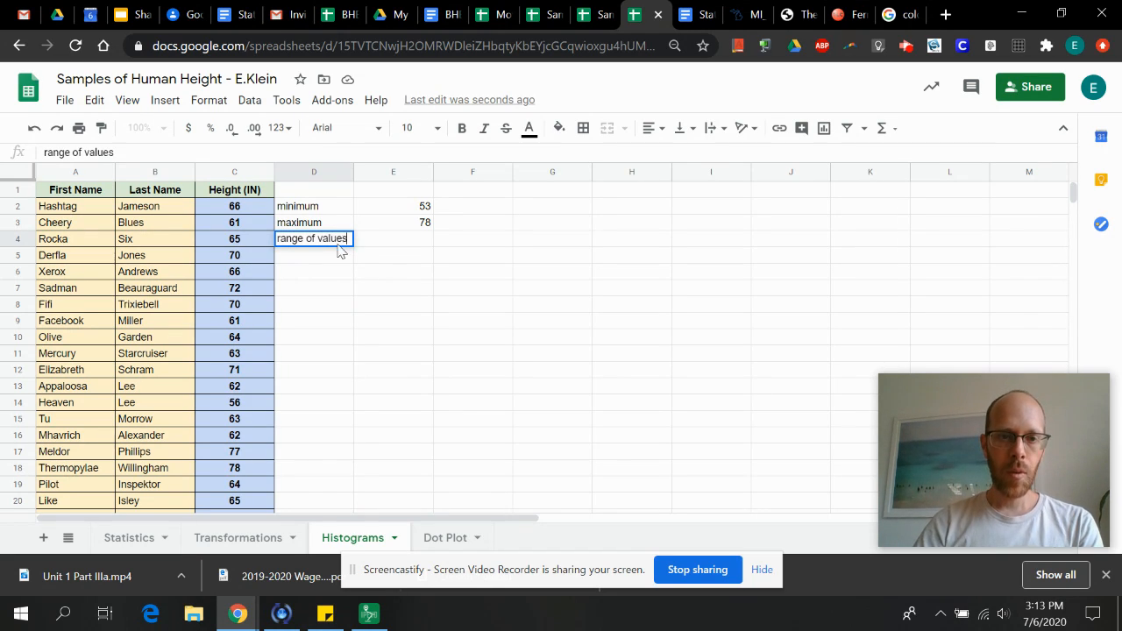
{"action": "key", "text": "Tab"}
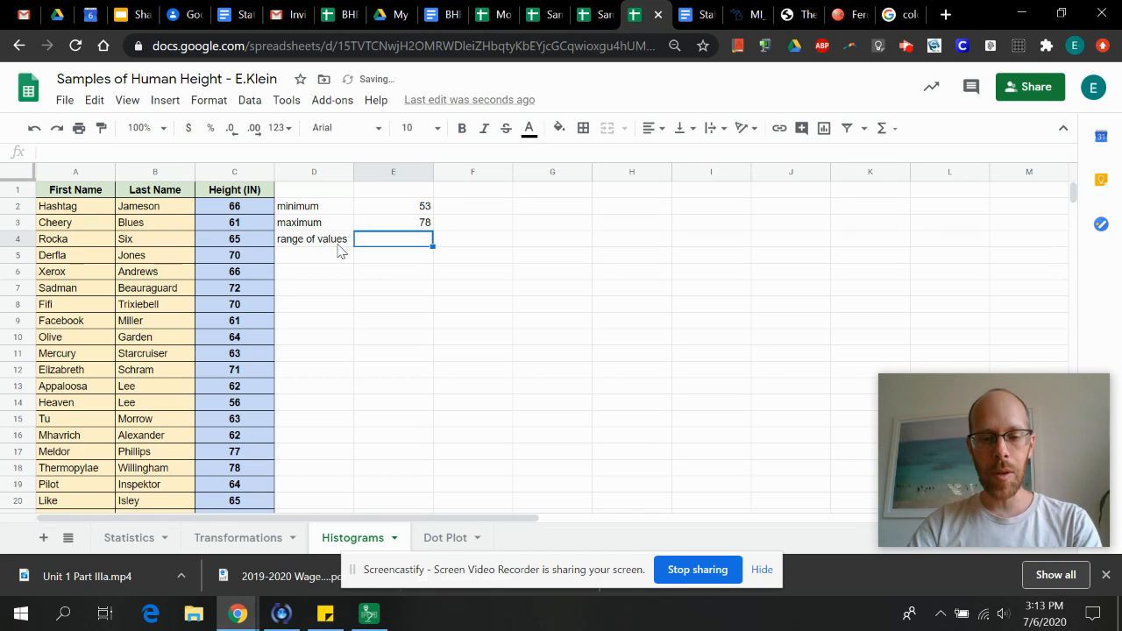
{"action": "type", "text": "50 to 80"}
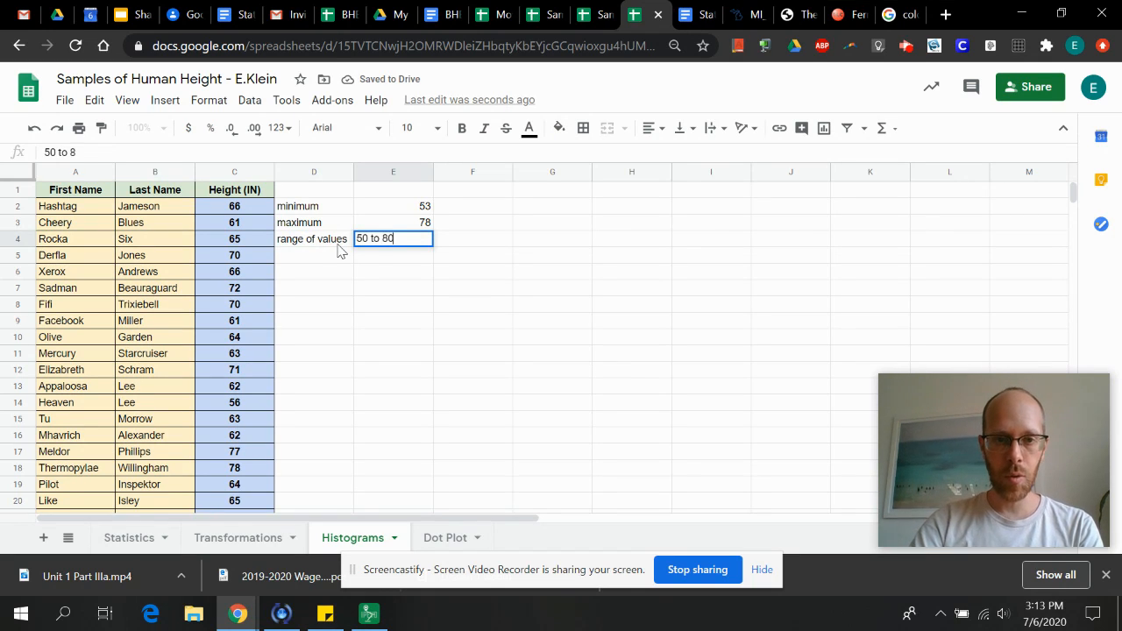
{"action": "key", "text": "Return"}
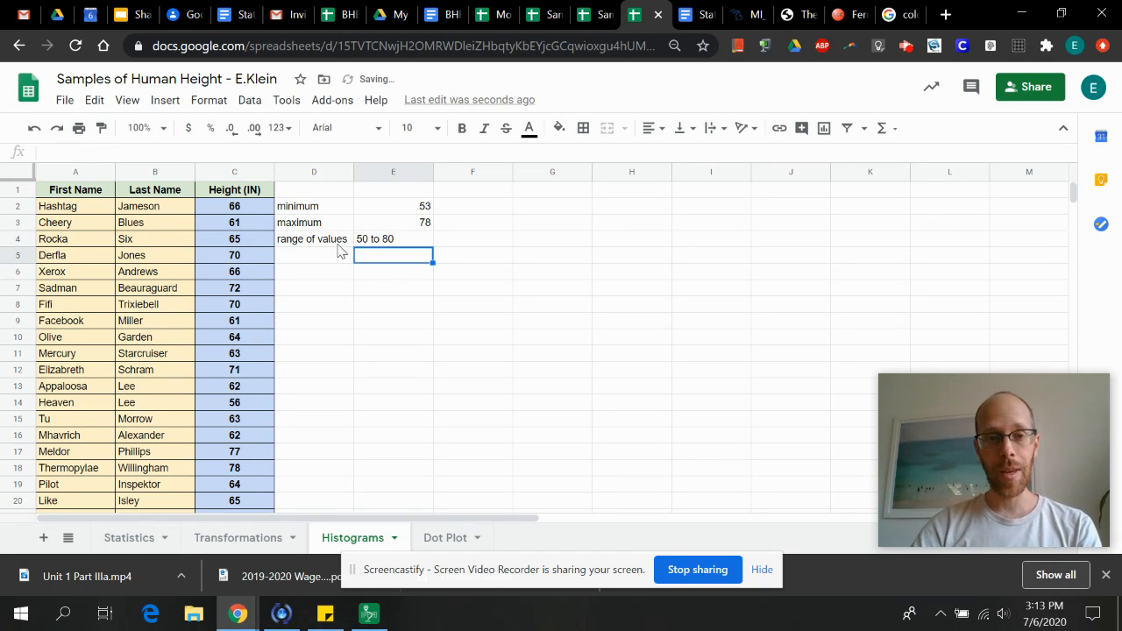
Replace the range of values in cell E4 with "40 to 90".
{"action": "left_click", "coordinate": [368, 245]}
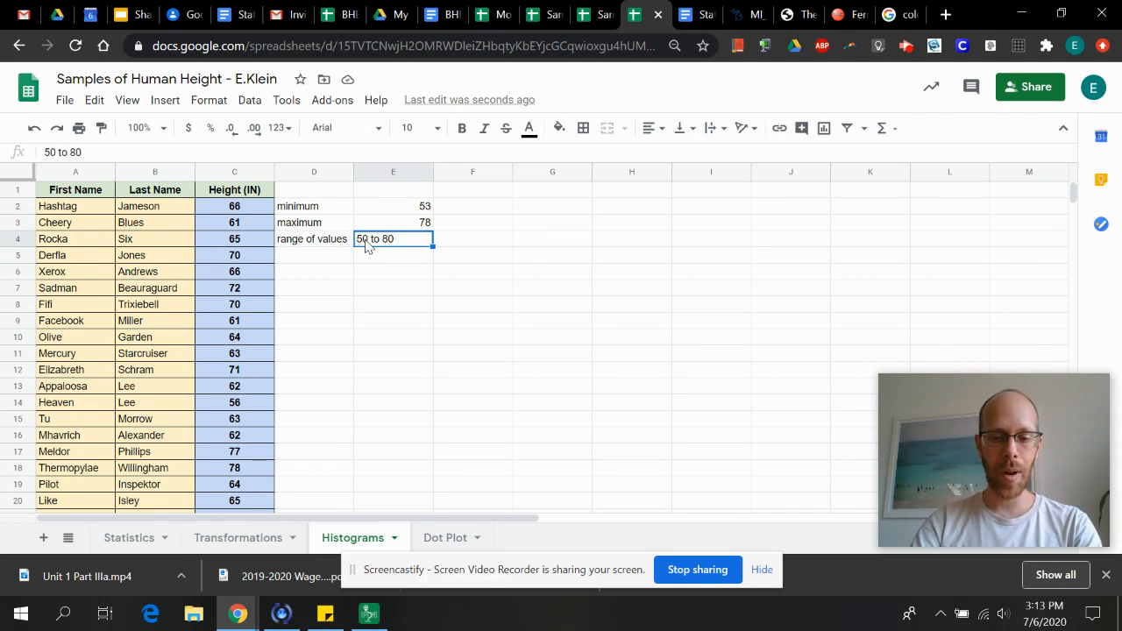
{"action": "type", "text": "40 to 90"}
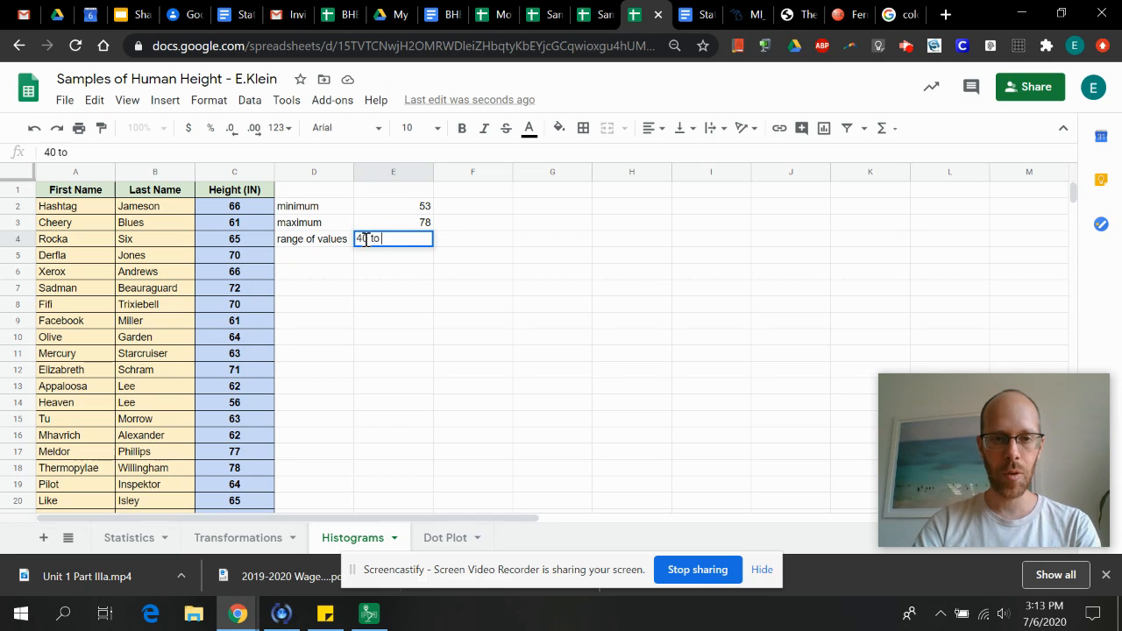
{"action": "key", "text": "Return"}
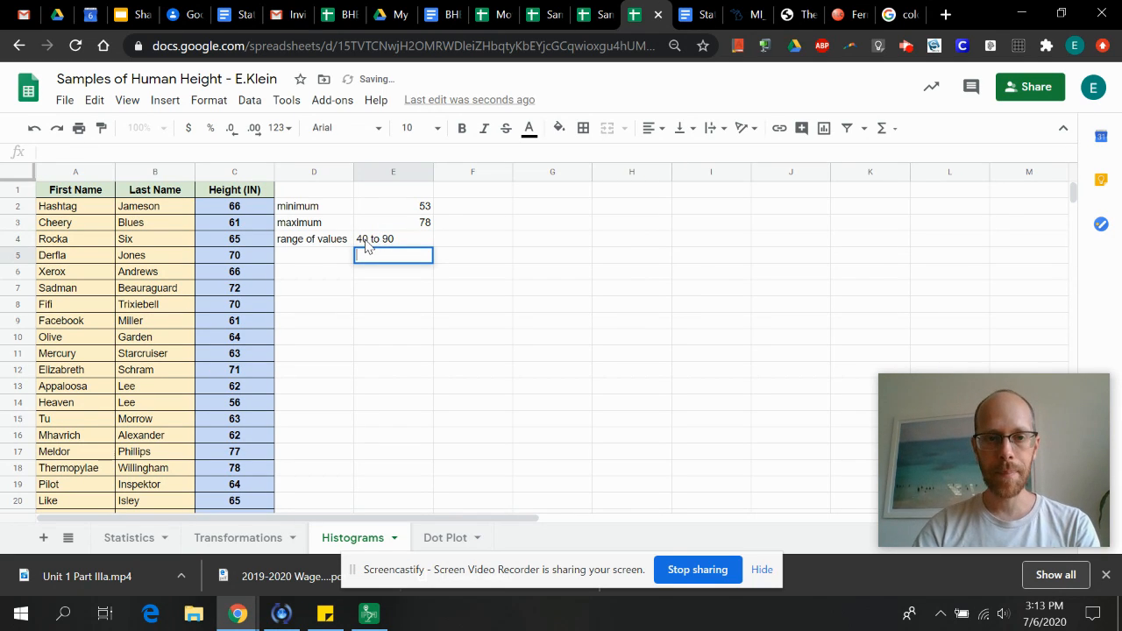
Select the whole Height (IN) column C and insert a chart of its data.
{"action": "left_click", "coordinate": [242, 172]}
{"action": "scroll", "coordinate": [247, 292], "scroll_direction": "down", "scroll_amount": 2}
{"action": "scroll", "coordinate": [247, 292], "scroll_direction": "down", "scroll_amount": 3}
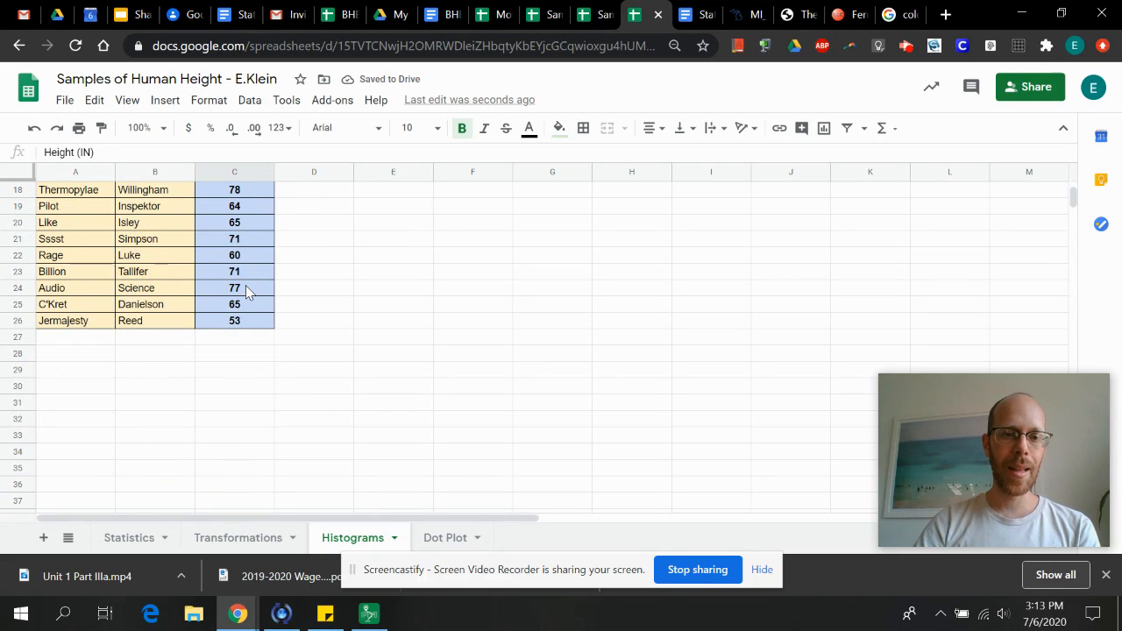
{"action": "left_click", "coordinate": [232, 322], "text": "shift"}
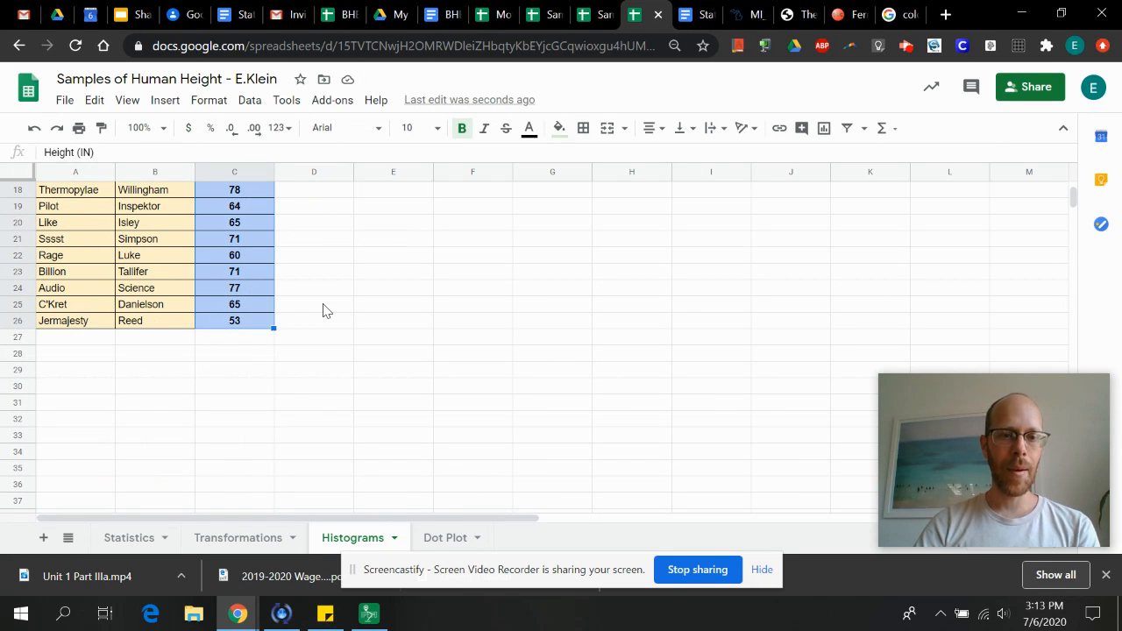
{"action": "scroll", "coordinate": [320, 310], "scroll_direction": "up", "scroll_amount": 5}
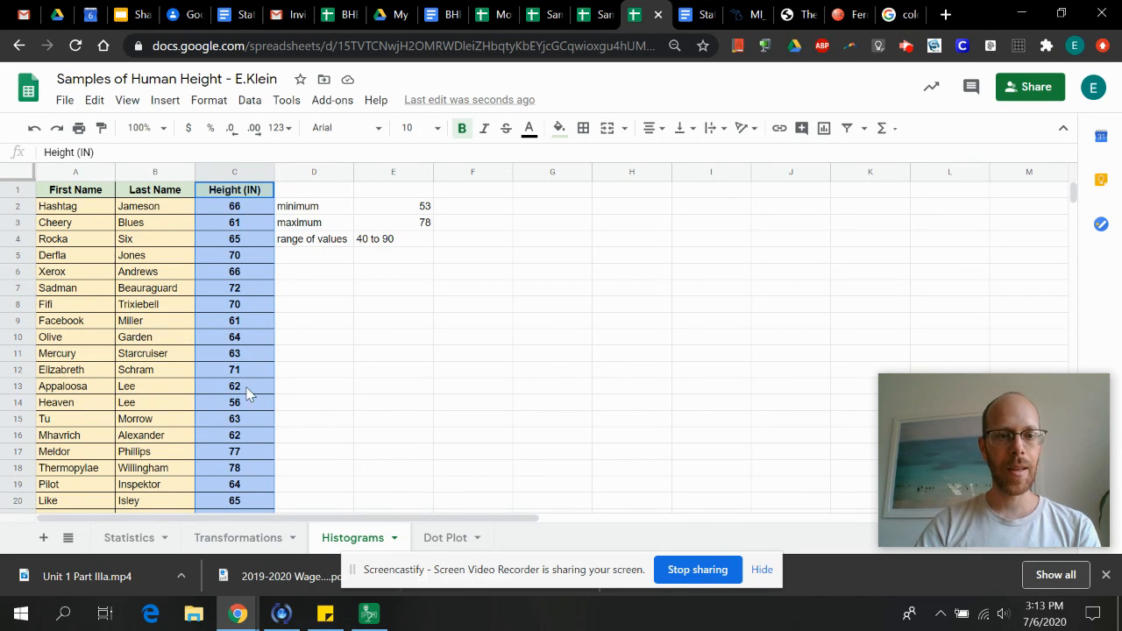
{"action": "scroll", "coordinate": [248, 447], "scroll_direction": "down", "scroll_amount": 5}
{"action": "scroll", "coordinate": [248, 447], "scroll_direction": "up", "scroll_amount": 5}
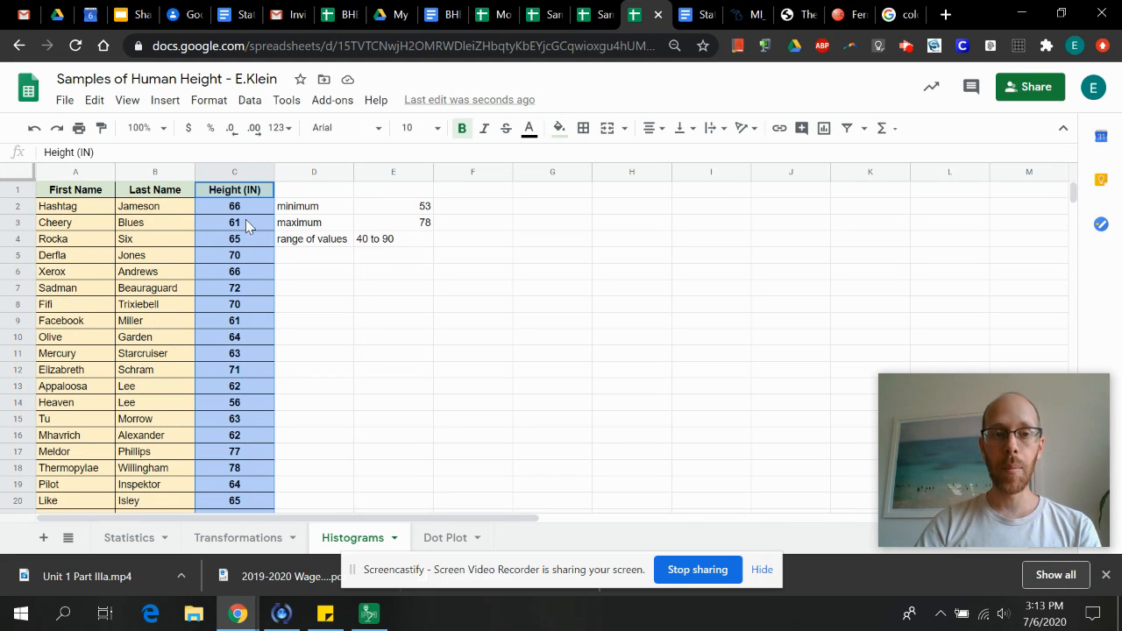
{"action": "left_click", "coordinate": [248, 171]}
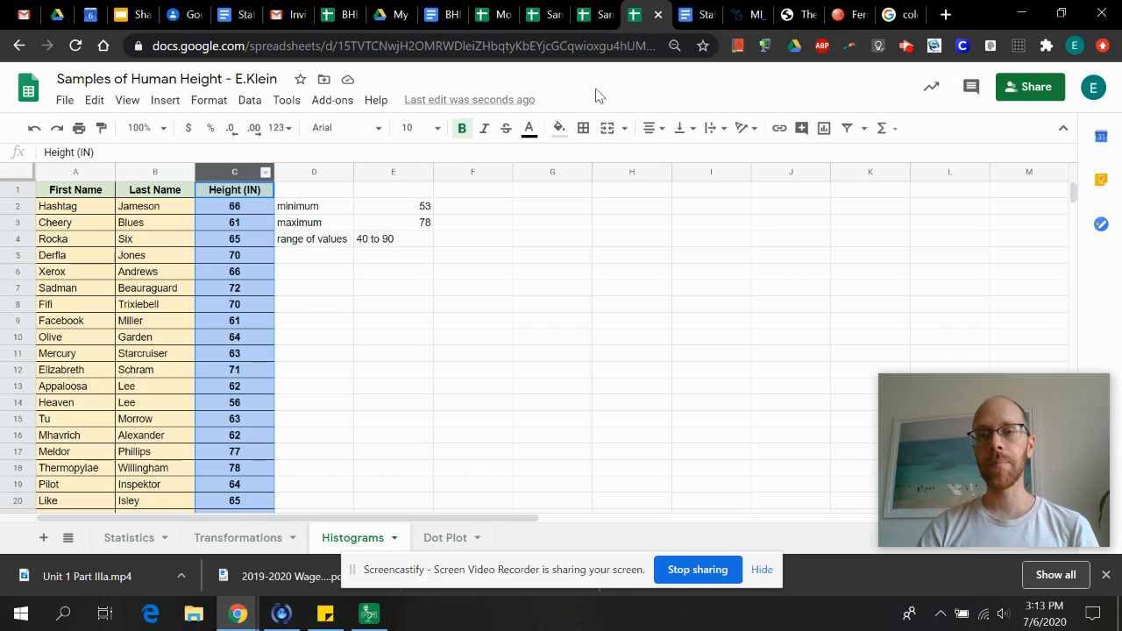
{"action": "left_click", "coordinate": [825, 130]}
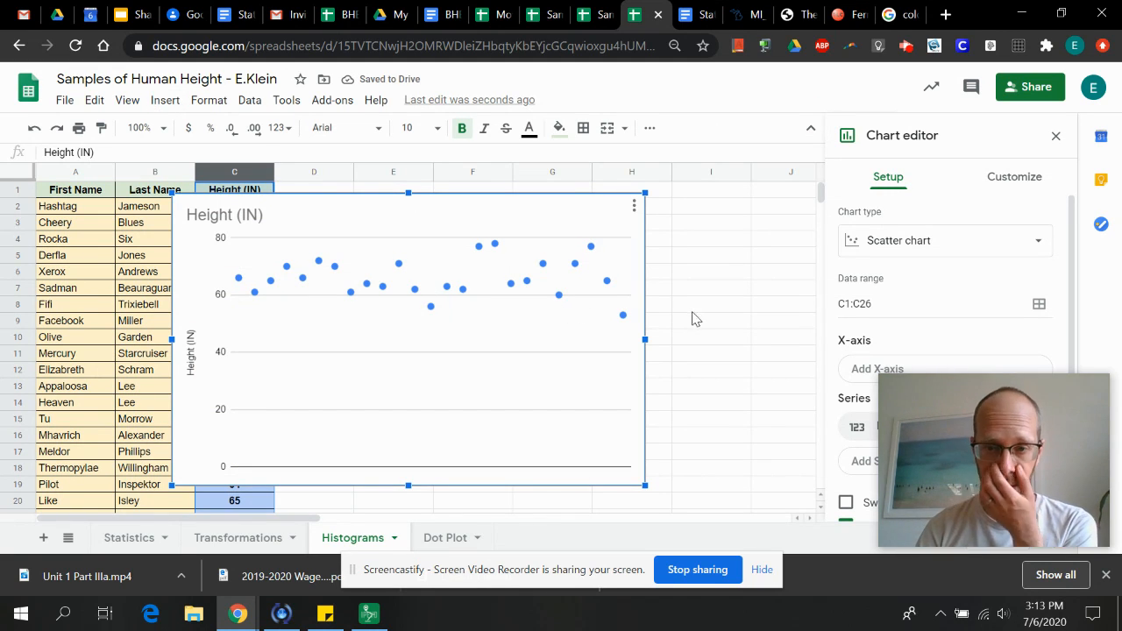
Move the webcam overlay off the chart editor and close it.
{"action": "mouse_move", "coordinate": [899, 397]}
{"action": "left_click_drag", "start_coordinate": [899, 397], "coordinate": [621, 415]}
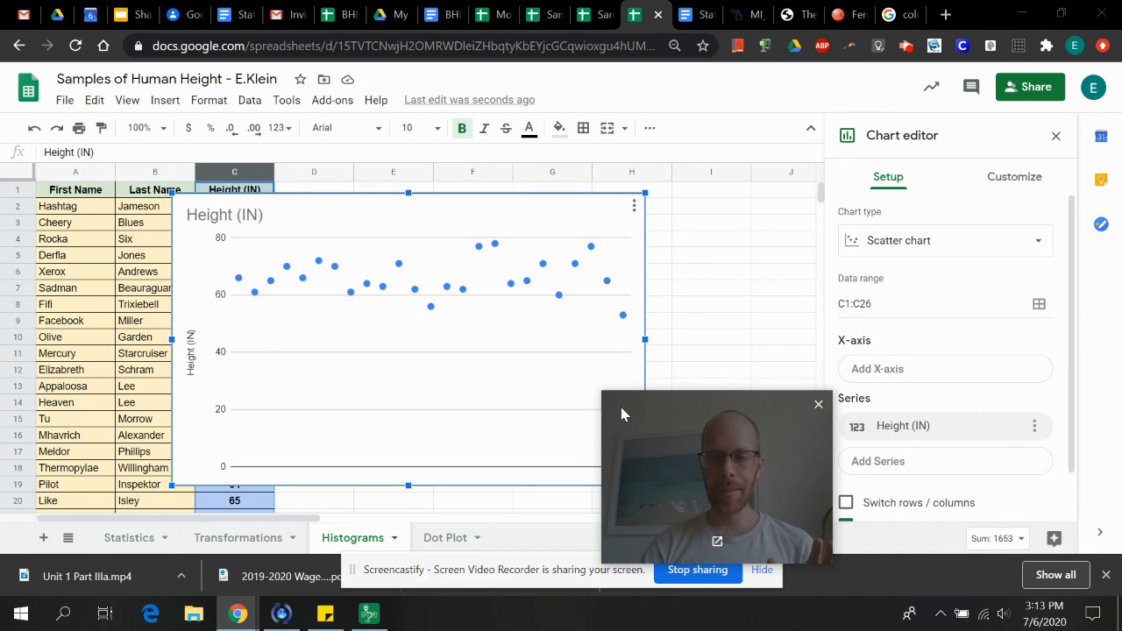
{"action": "left_click", "coordinate": [819, 405]}
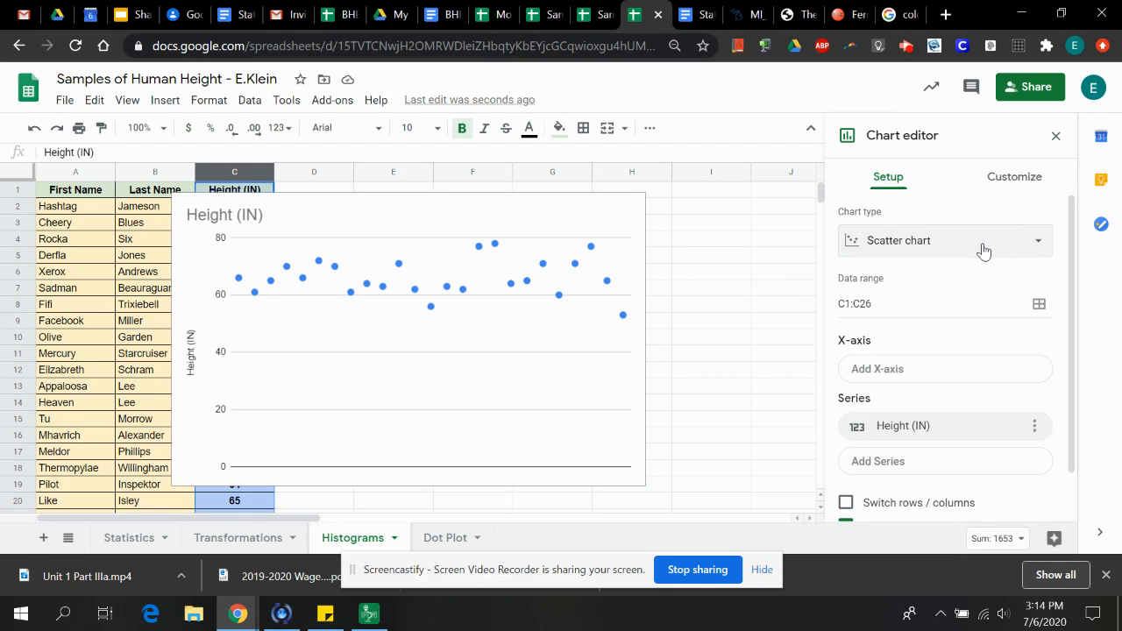
Browse the available chart types and change the Height (IN) scatter chart to the suggested column chart.
{"action": "left_click", "coordinate": [1041, 246]}
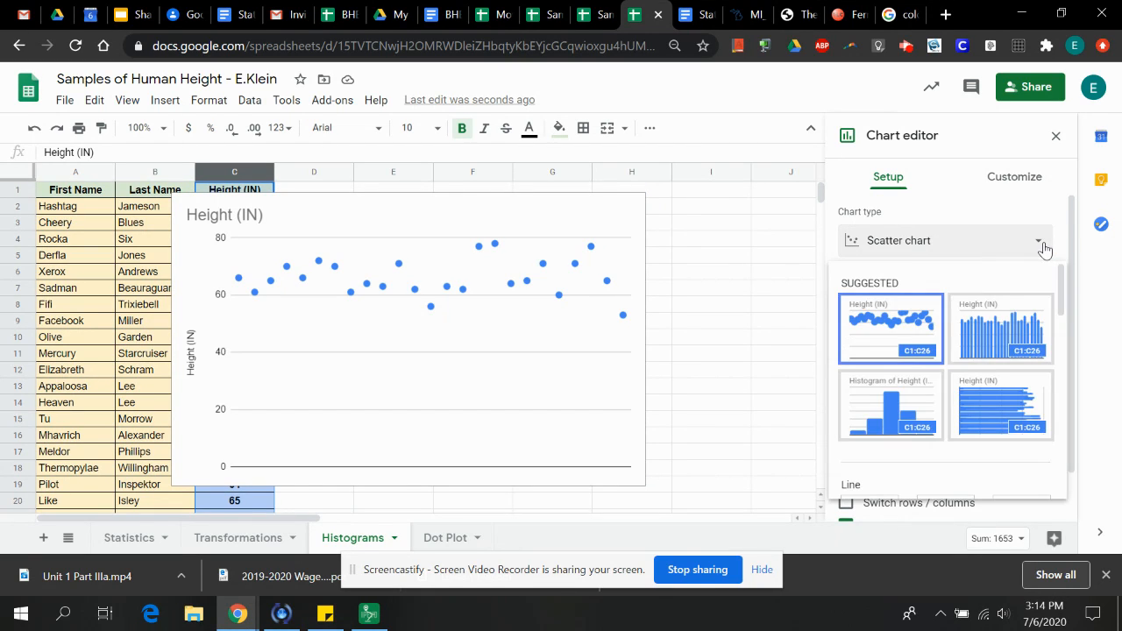
{"action": "scroll", "coordinate": [945, 441], "scroll_direction": "down", "scroll_amount": 5}
{"action": "scroll", "coordinate": [945, 441], "scroll_direction": "down", "scroll_amount": 5}
{"action": "scroll", "coordinate": [947, 447], "scroll_direction": "up", "scroll_amount": 10}
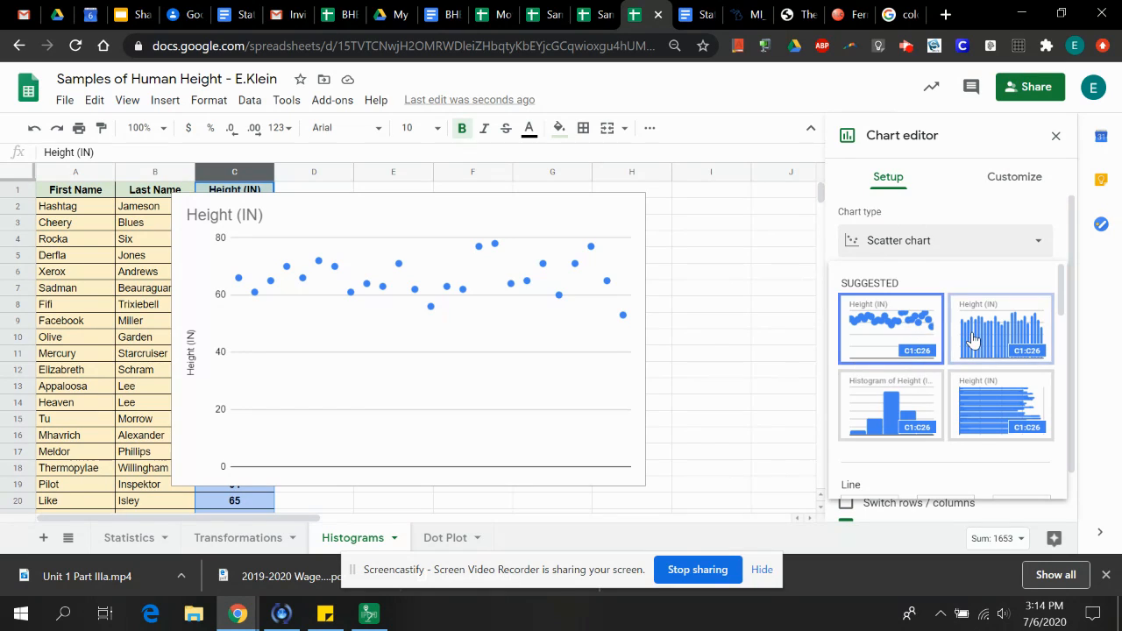
{"action": "left_click", "coordinate": [974, 336]}
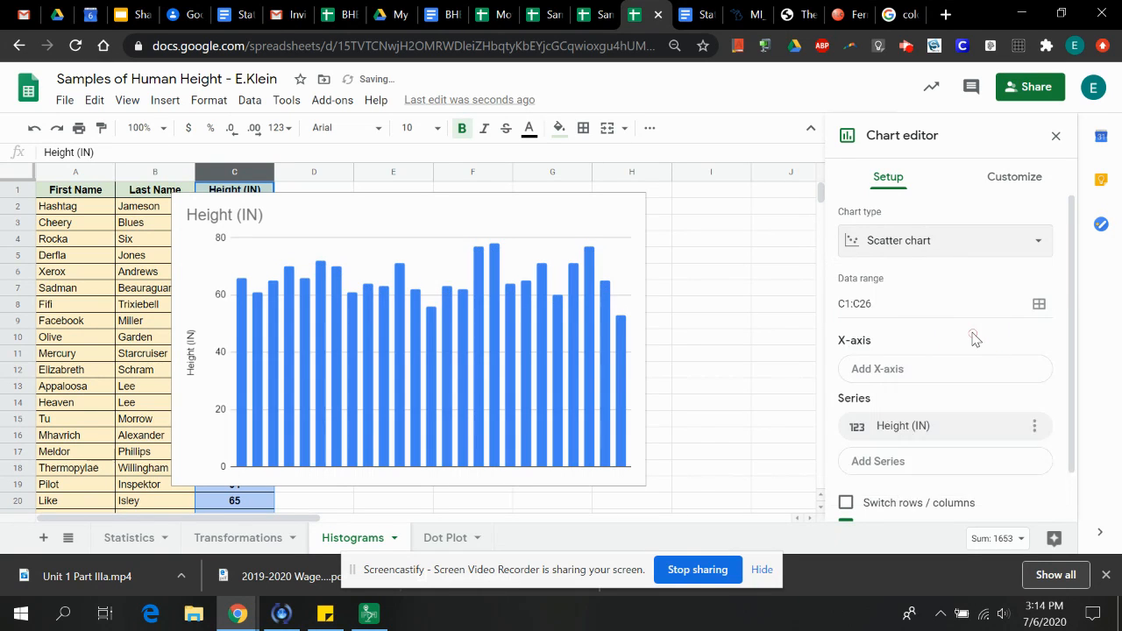
Change the chart type to the suggested histogram of the Height (IN) data.
{"action": "left_click", "coordinate": [979, 248]}
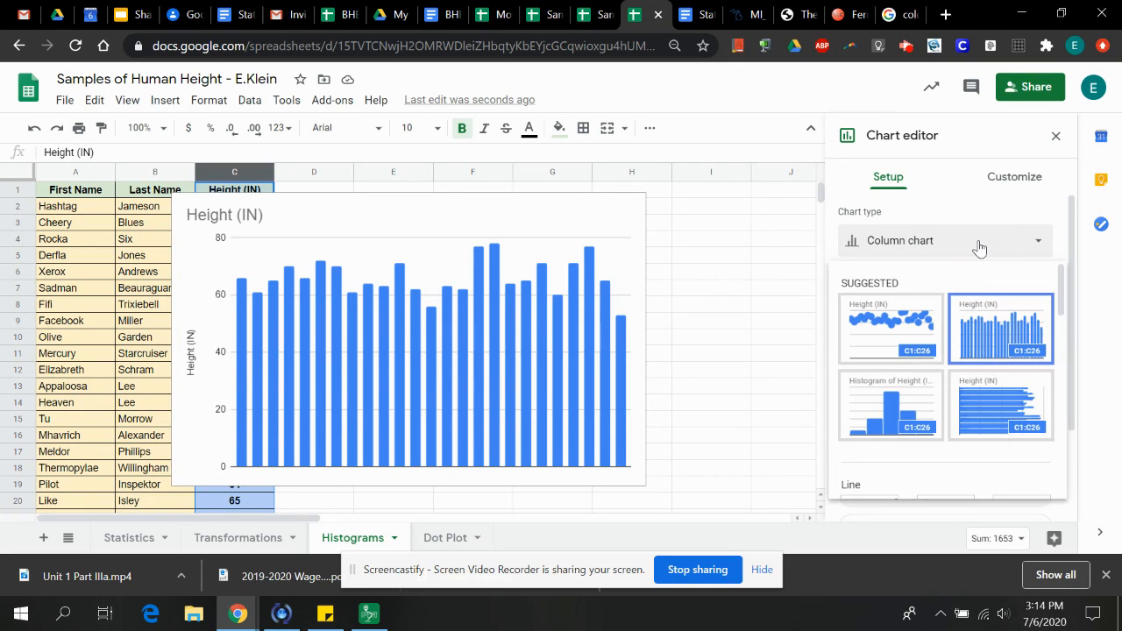
{"action": "left_click", "coordinate": [904, 389]}
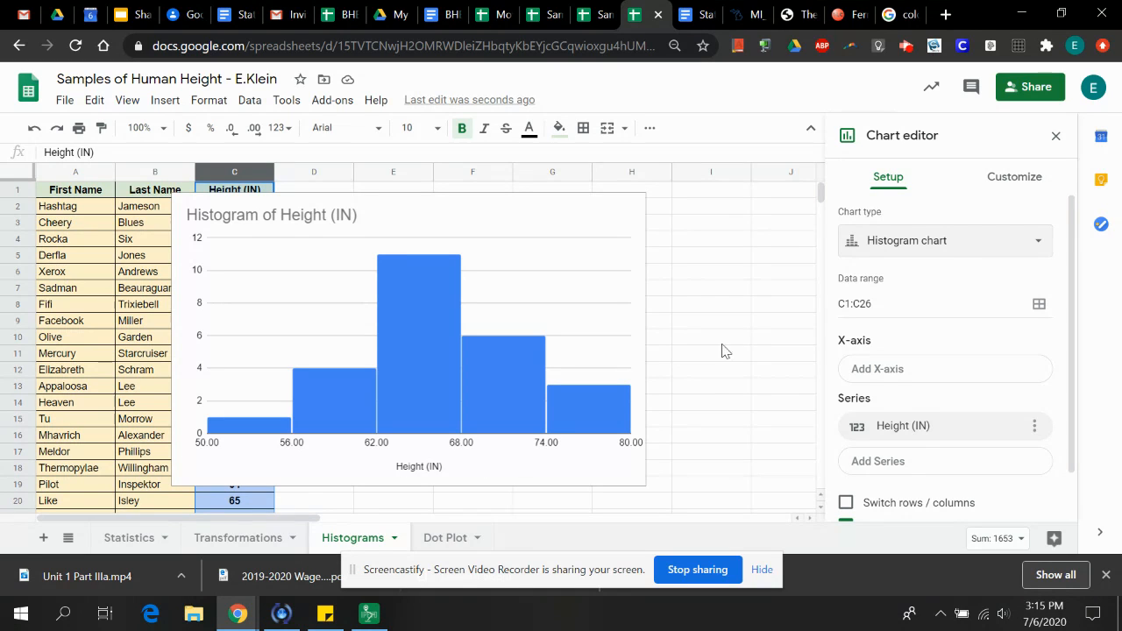
Set the histogram's horizontal axis to a minimum of 40 and a maximum of 90.
{"action": "left_click", "coordinate": [1002, 183]}
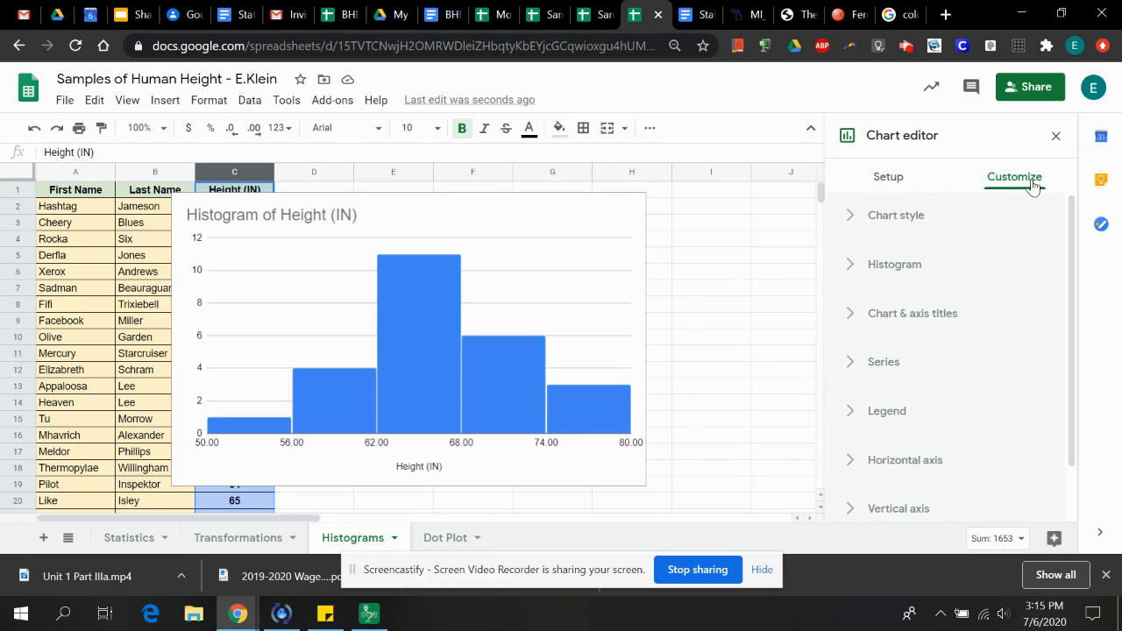
{"action": "scroll", "coordinate": [982, 346], "scroll_direction": "down", "scroll_amount": 1}
{"action": "left_click", "coordinate": [919, 400]}
{"action": "scroll", "coordinate": [952, 412], "scroll_direction": "down", "scroll_amount": 4}
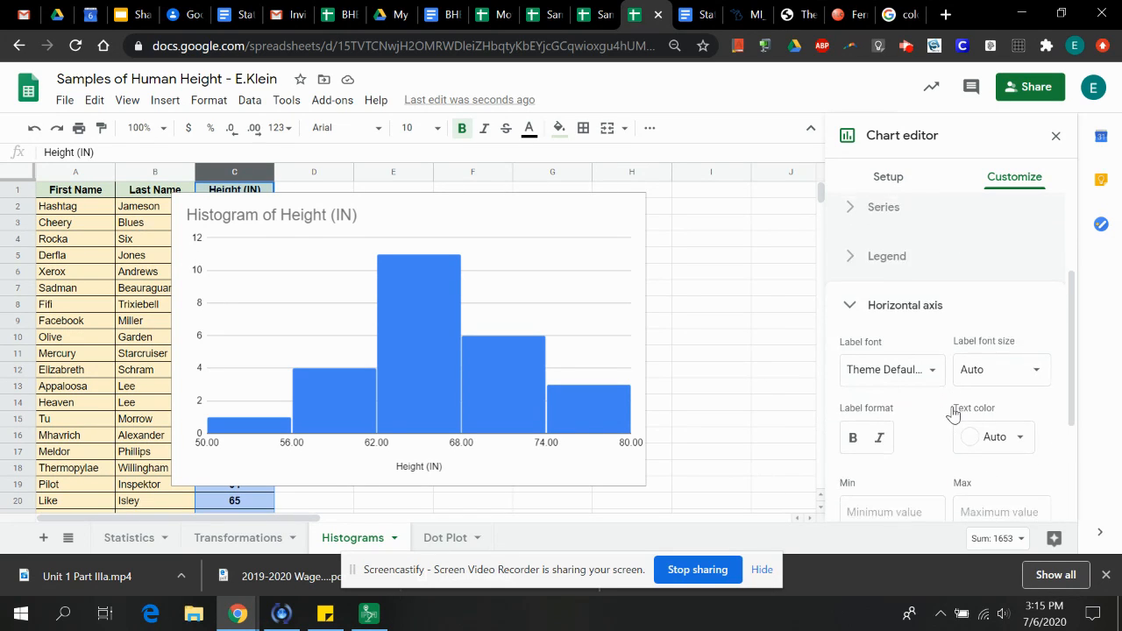
{"action": "left_click", "coordinate": [891, 320]}
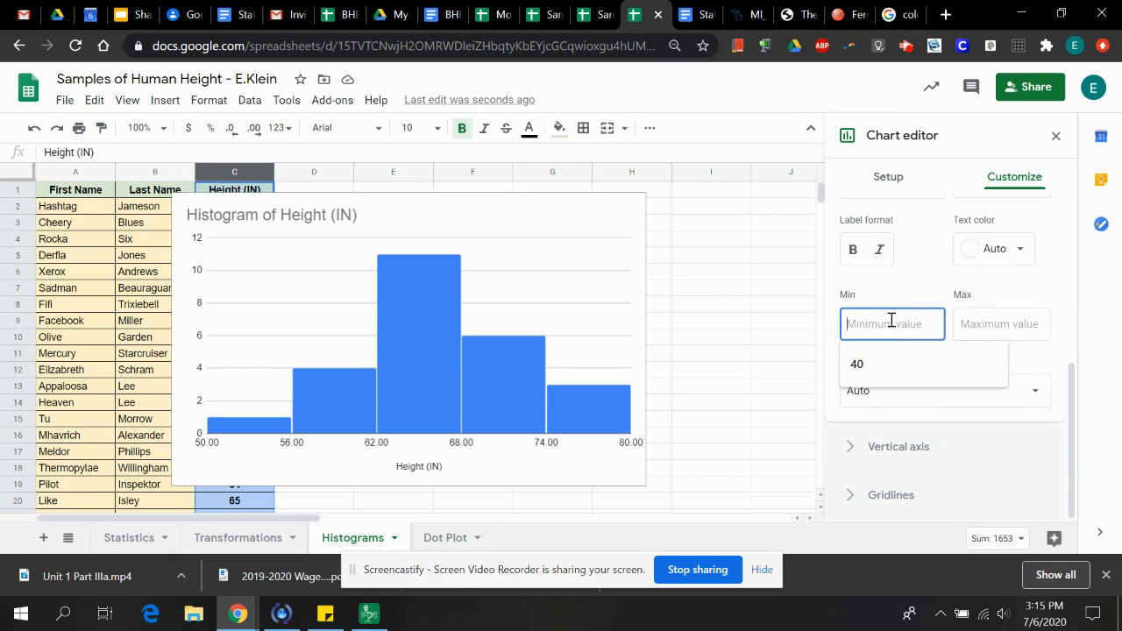
{"action": "type", "text": "40"}
{"action": "left_click", "coordinate": [907, 289]}
{"action": "left_click", "coordinate": [973, 330]}
{"action": "type", "text": "90"}
{"action": "left_click", "coordinate": [995, 289]}
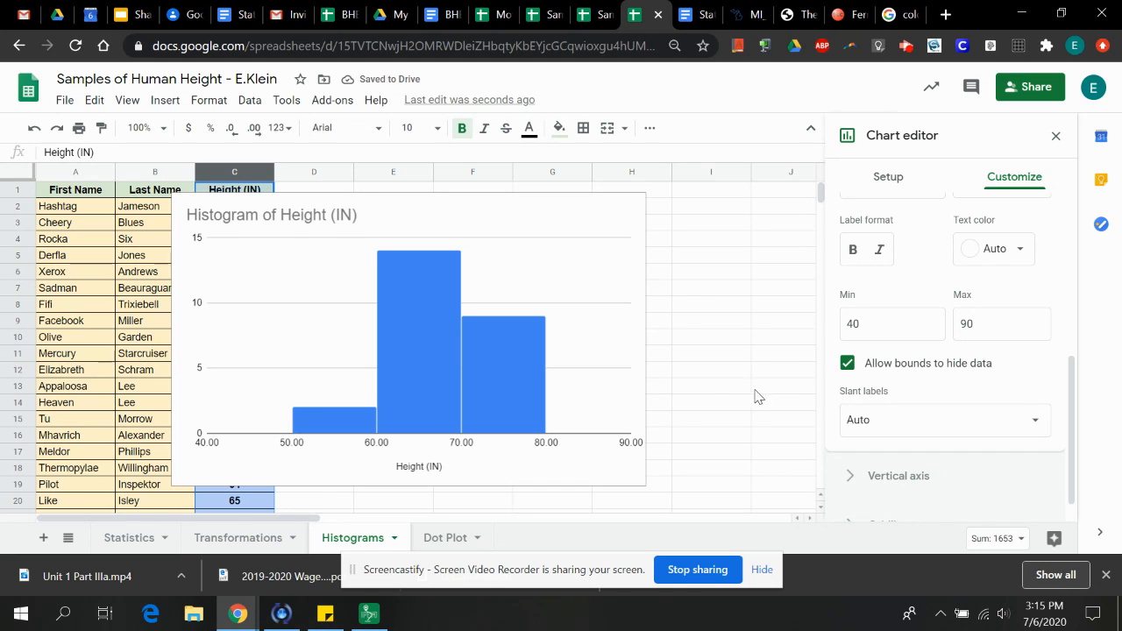
Try a lighter blue and a muted green as the color of the Height (IN) series.
{"action": "scroll", "coordinate": [891, 352], "scroll_direction": "up", "scroll_amount": 2}
{"action": "scroll", "coordinate": [891, 352], "scroll_direction": "up", "scroll_amount": 2}
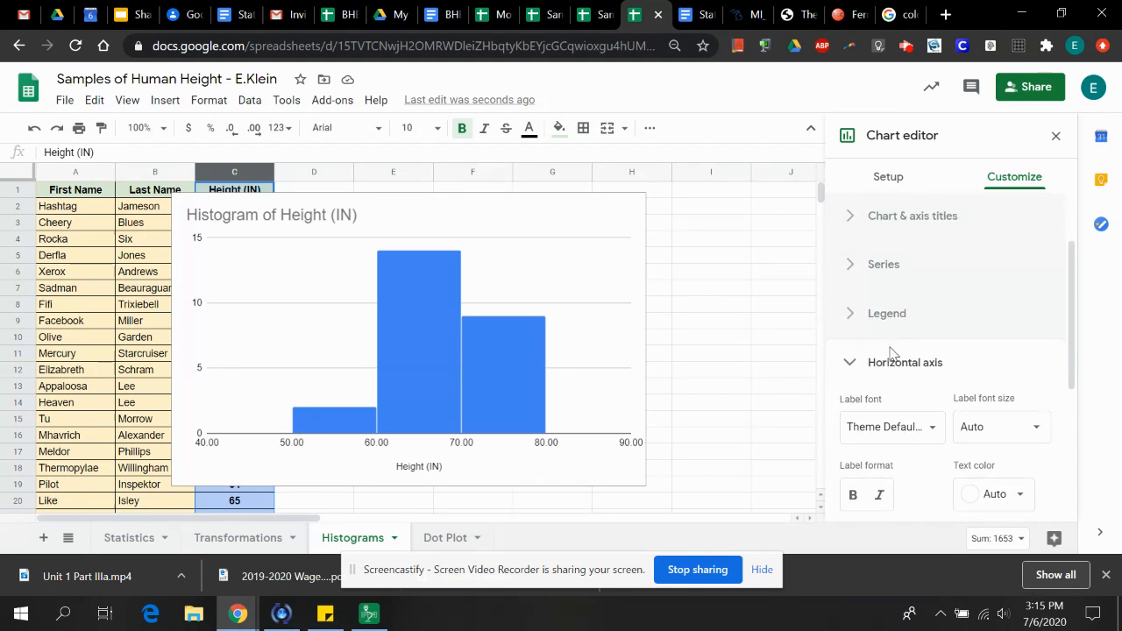
{"action": "scroll", "coordinate": [890, 352], "scroll_direction": "down", "scroll_amount": 4}
{"action": "scroll", "coordinate": [887, 351], "scroll_direction": "up", "scroll_amount": 4}
{"action": "left_click", "coordinate": [847, 326]}
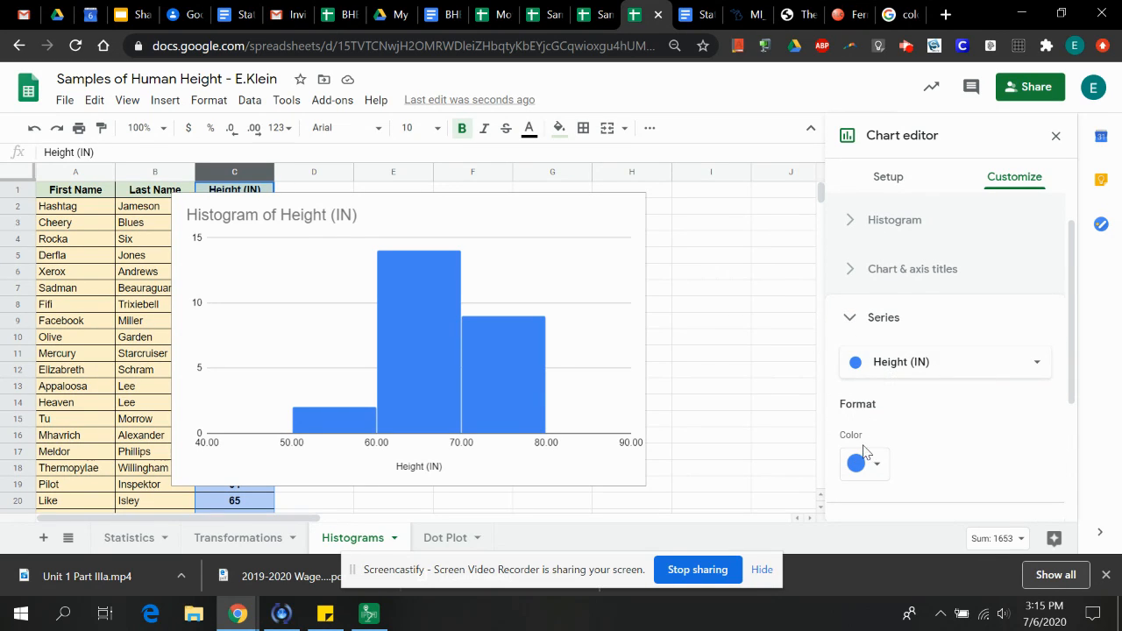
{"action": "left_click", "coordinate": [878, 469]}
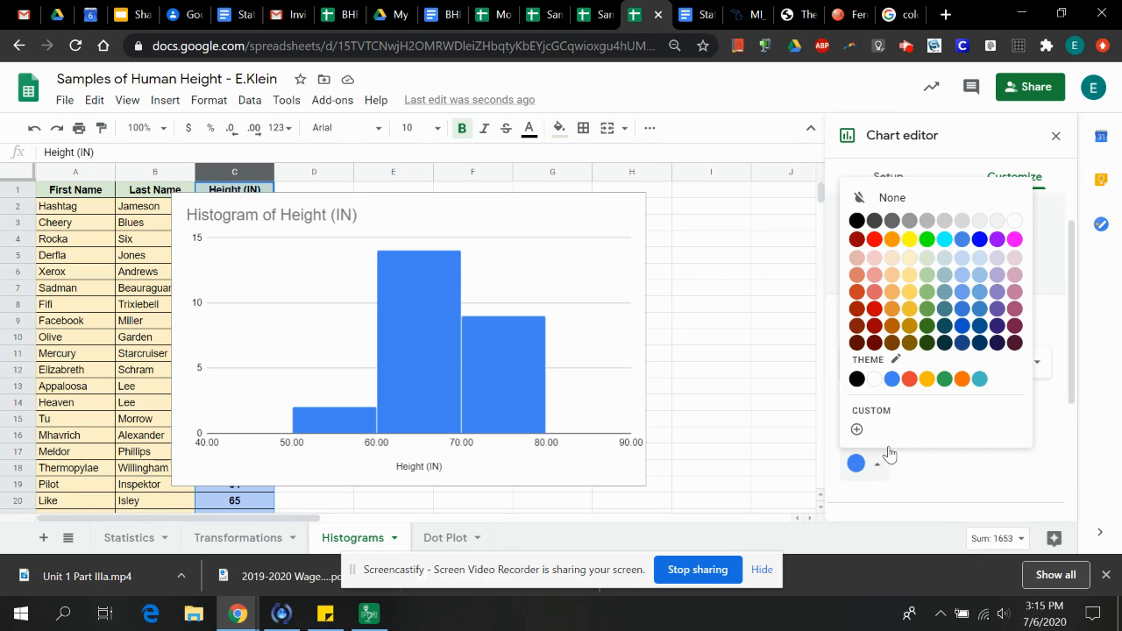
{"action": "left_click", "coordinate": [962, 292]}
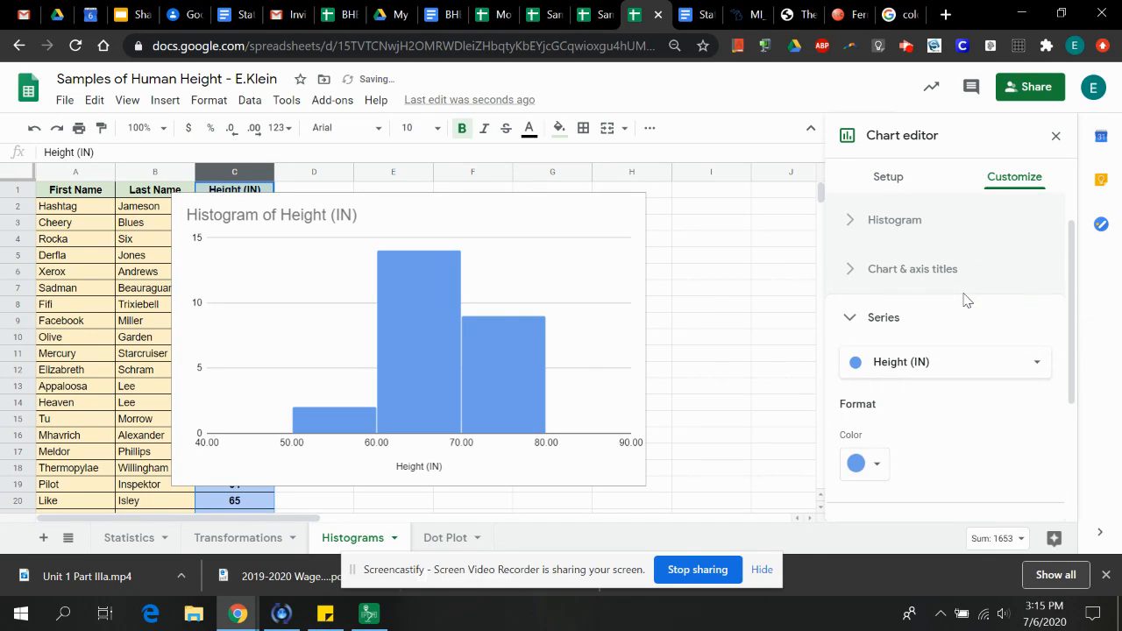
{"action": "left_click", "coordinate": [890, 375]}
{"action": "left_click", "coordinate": [907, 377]}
{"action": "left_click", "coordinate": [877, 462]}
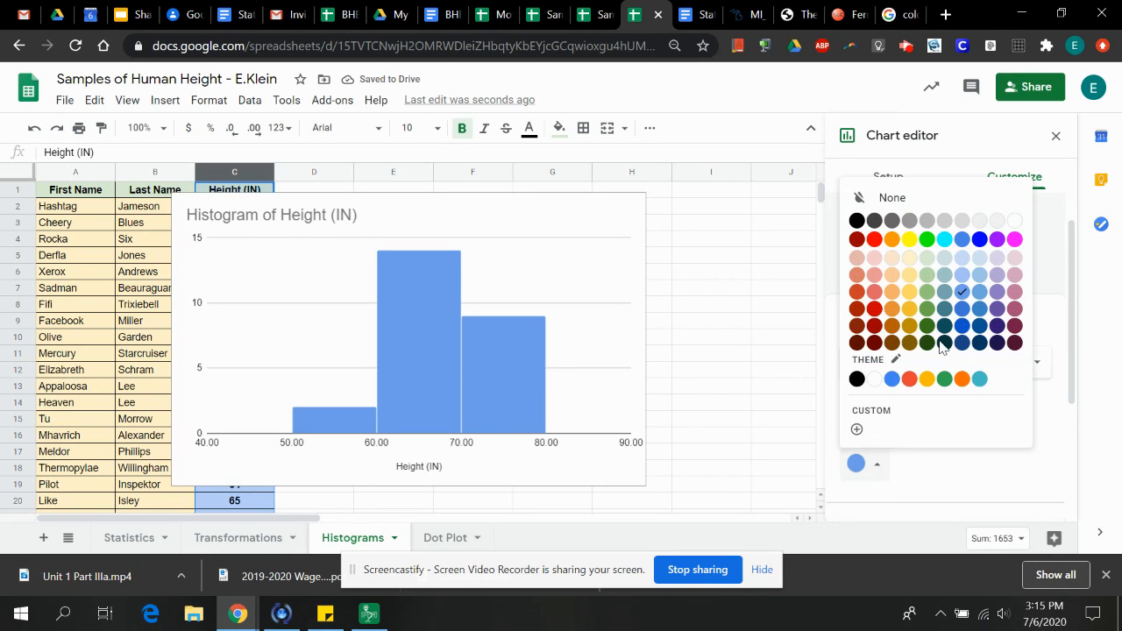
{"action": "left_click", "coordinate": [927, 293]}
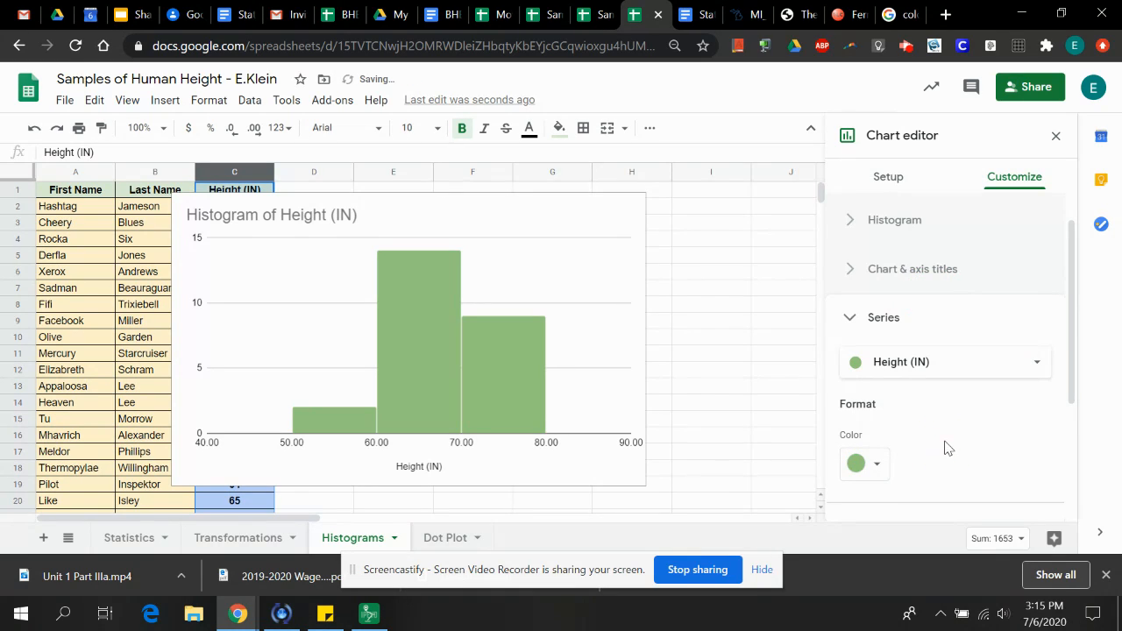
Set the color of the Height (IN) series to a dark, saturated blue.
{"action": "left_click", "coordinate": [924, 363]}
{"action": "left_click", "coordinate": [879, 465]}
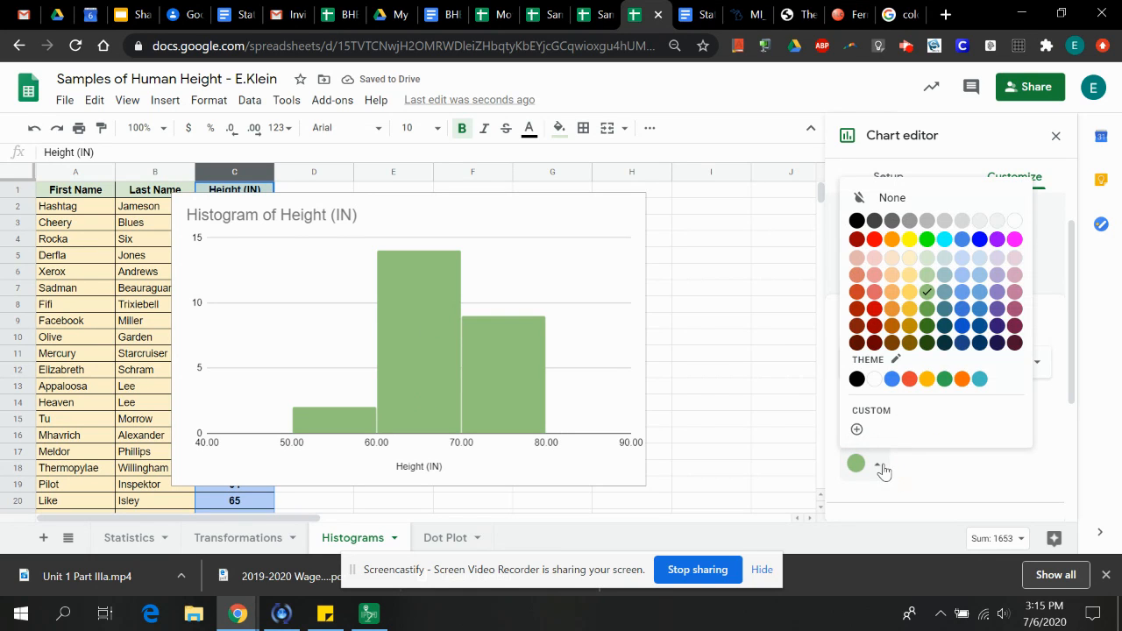
{"action": "left_click", "coordinate": [962, 326]}
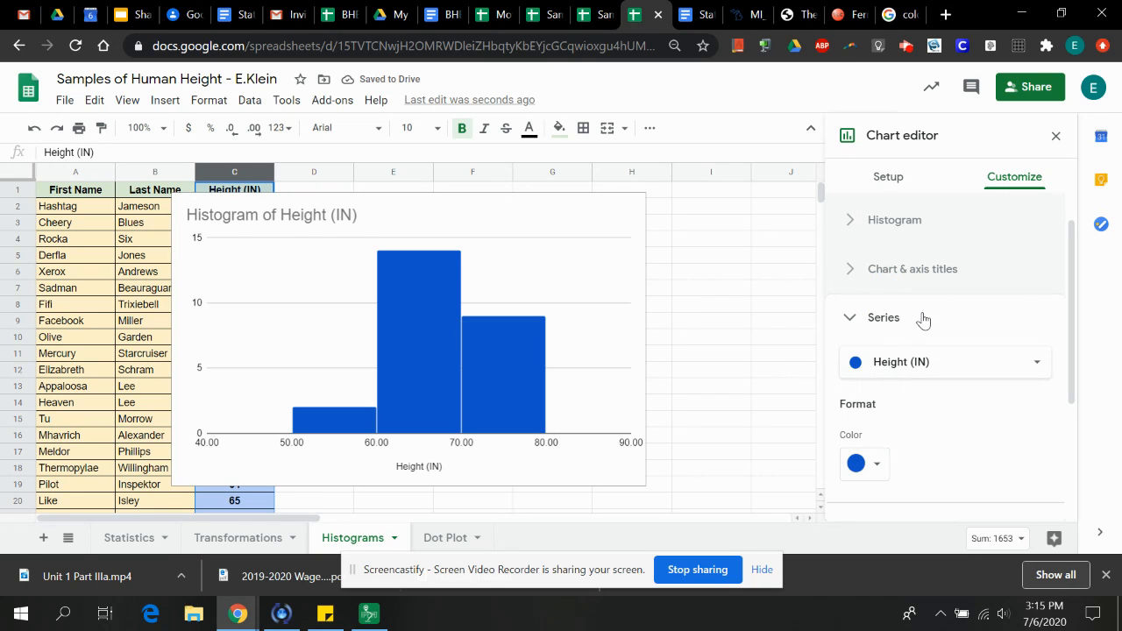
Try bucket sizes of 1 and 2 for the histogram.
{"action": "scroll", "coordinate": [921, 321], "scroll_direction": "up", "scroll_amount": 1}
{"action": "left_click", "coordinate": [852, 265]}
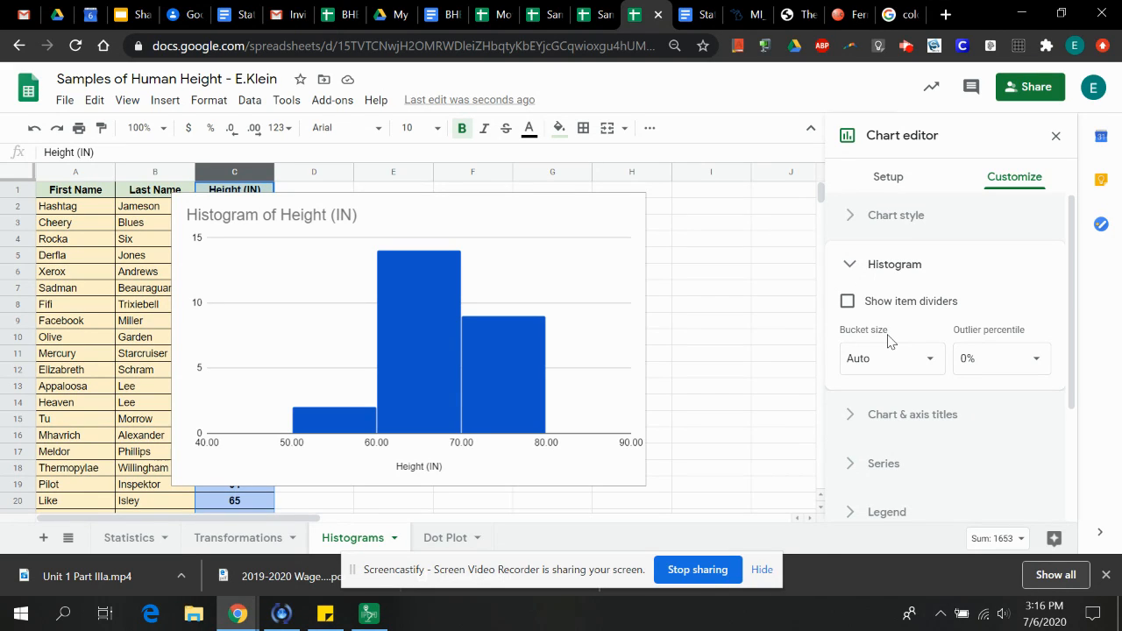
{"action": "left_click", "coordinate": [930, 360]}
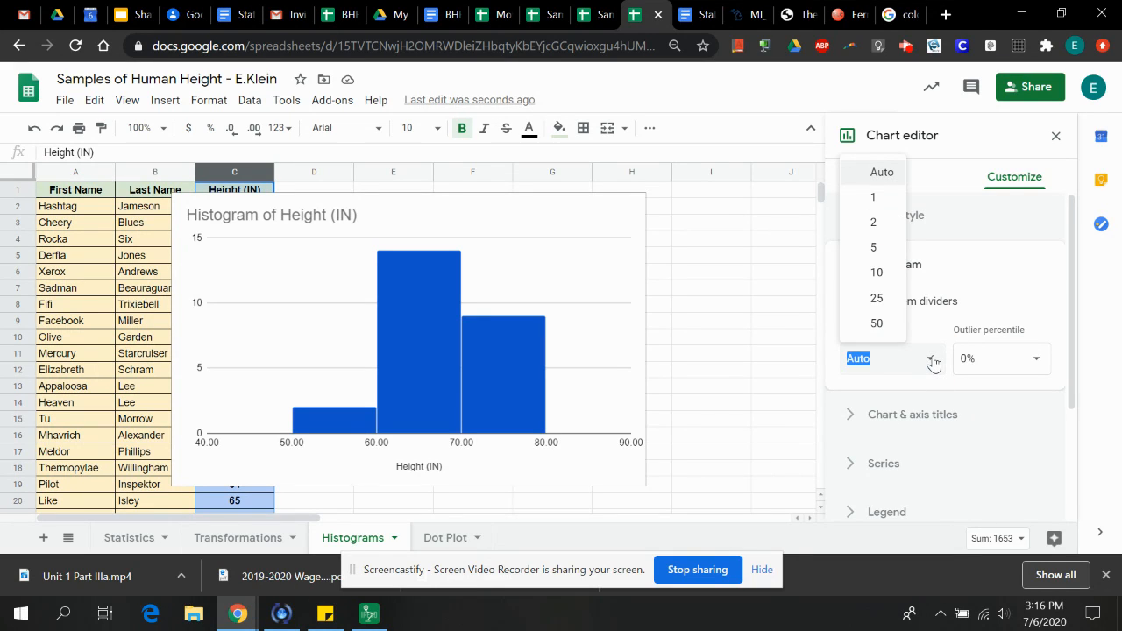
{"action": "left_click", "coordinate": [877, 196]}
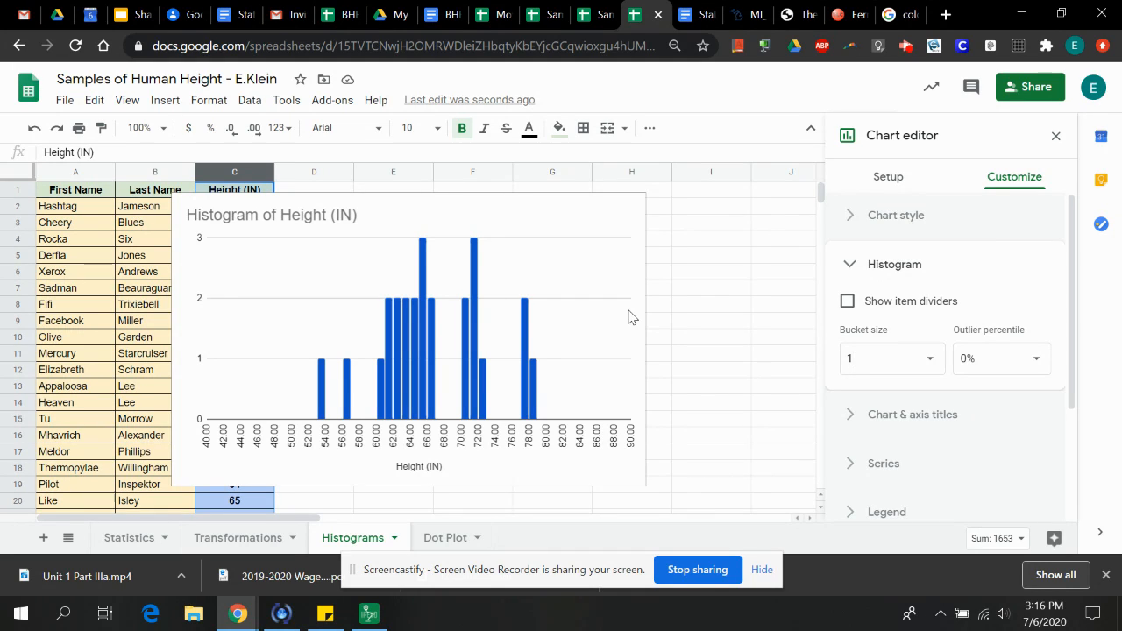
{"action": "left_click", "coordinate": [927, 359]}
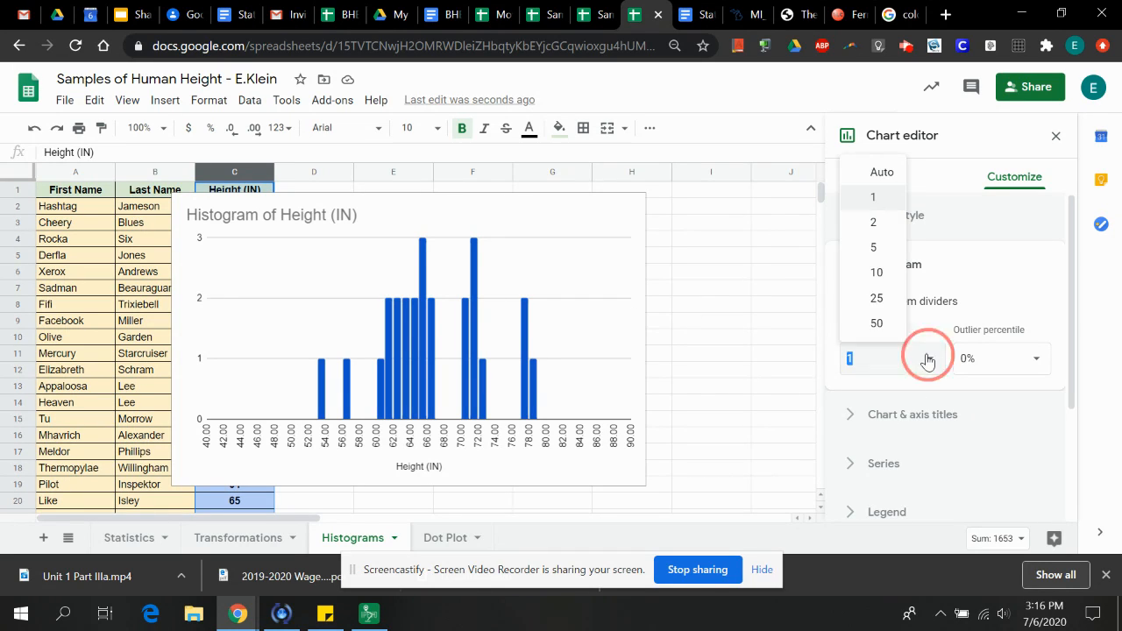
{"action": "left_click", "coordinate": [882, 228]}
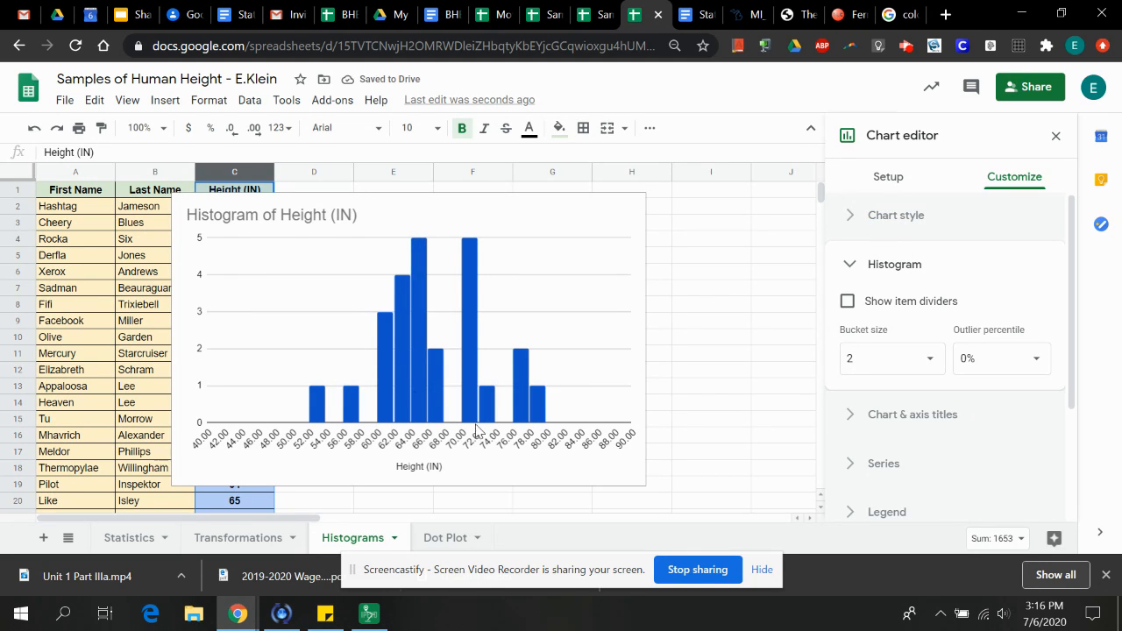
Set the histogram's bucket size to 5.
{"action": "left_click", "coordinate": [931, 375]}
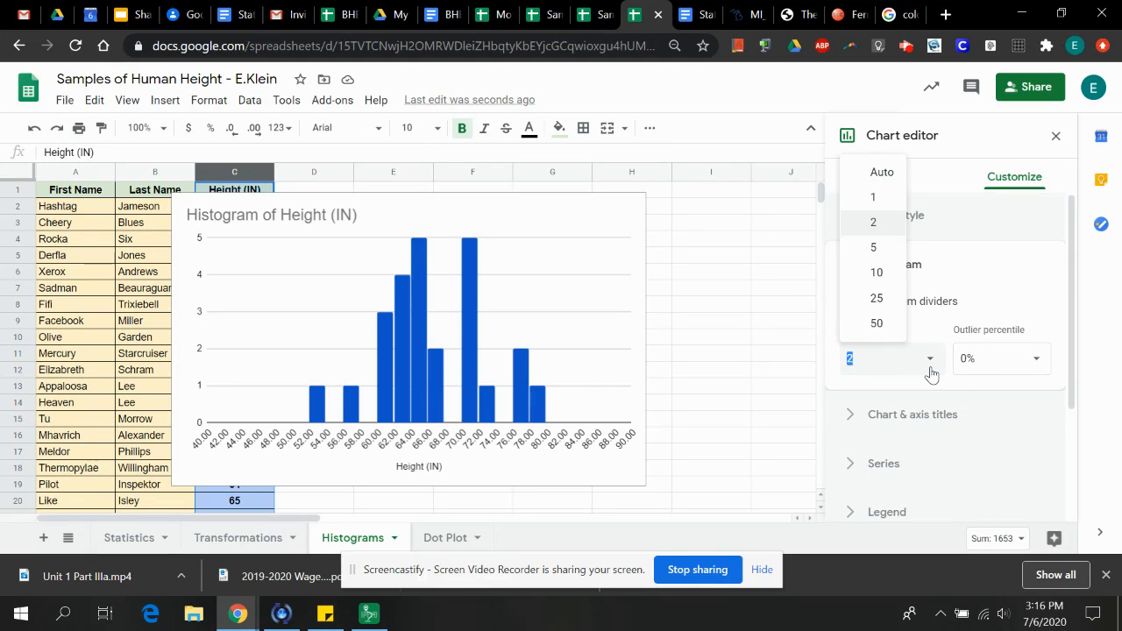
{"action": "left_click", "coordinate": [881, 249]}
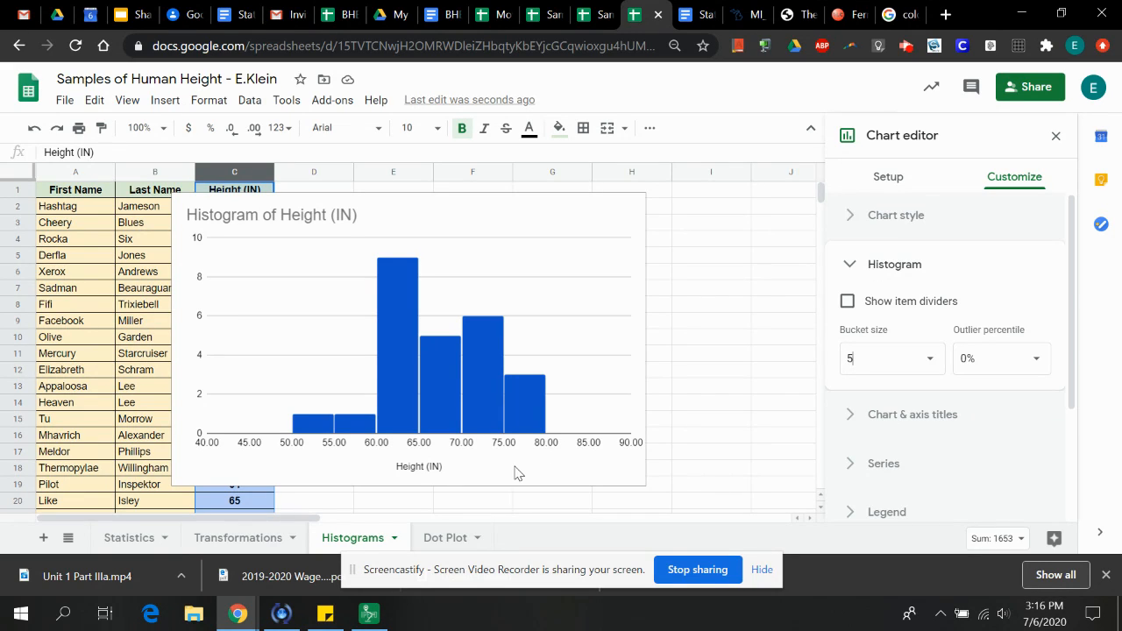
Replace the chart title with "Sample of Human Height" and center it above the histogram.
{"action": "left_click", "coordinate": [344, 214]}
{"action": "left_click", "coordinate": [363, 213]}
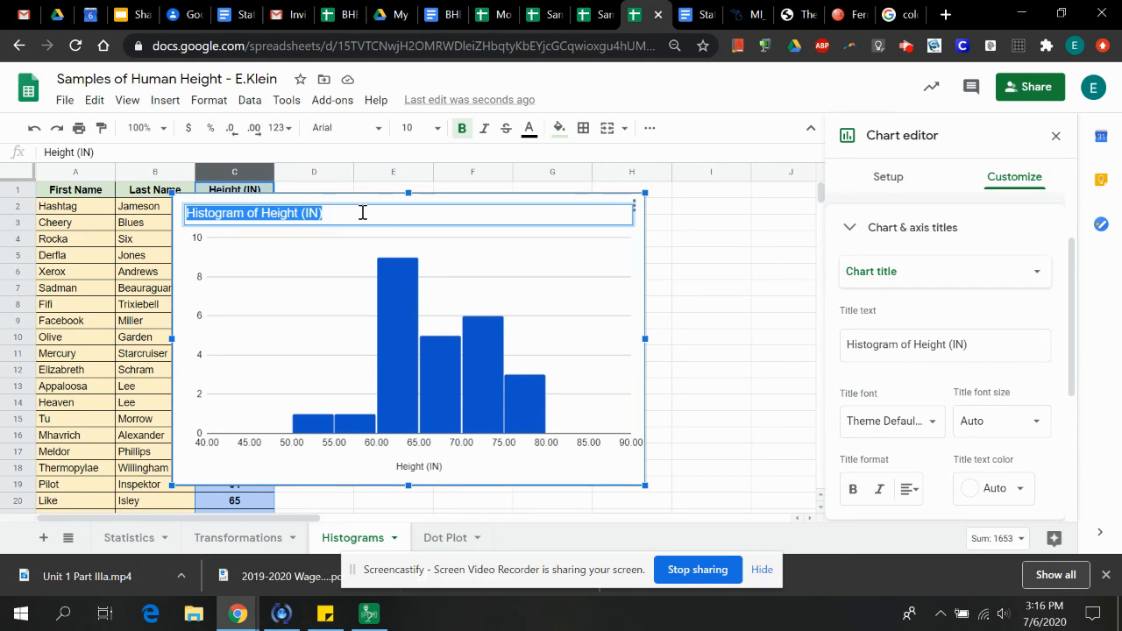
{"action": "type", "text": "Sample of Human"}
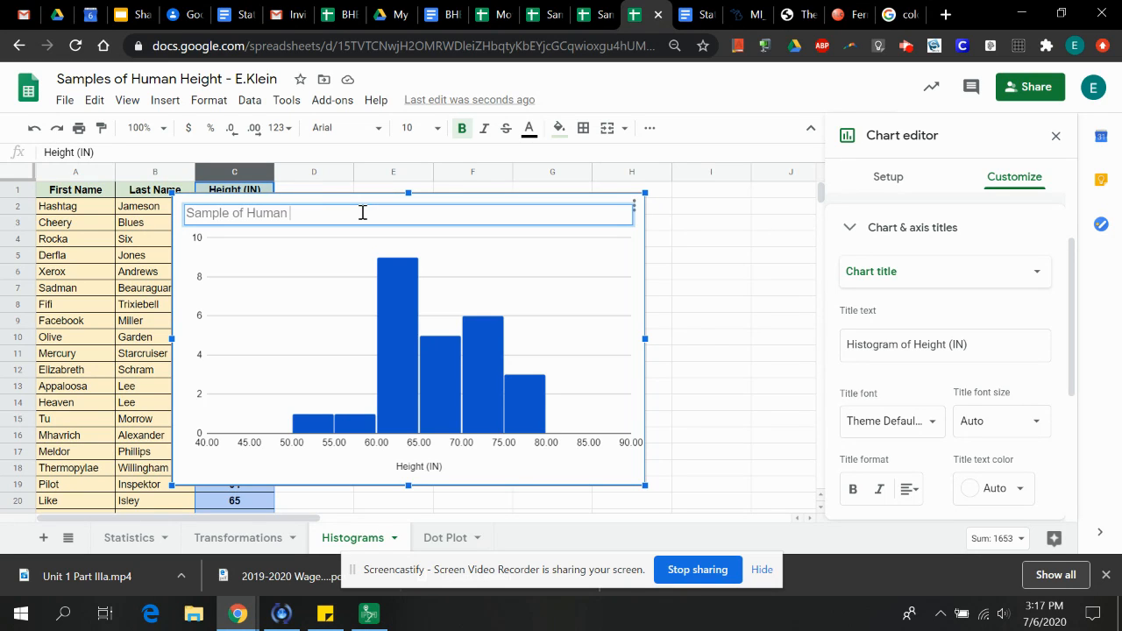
{"action": "type", "text": " Height"}
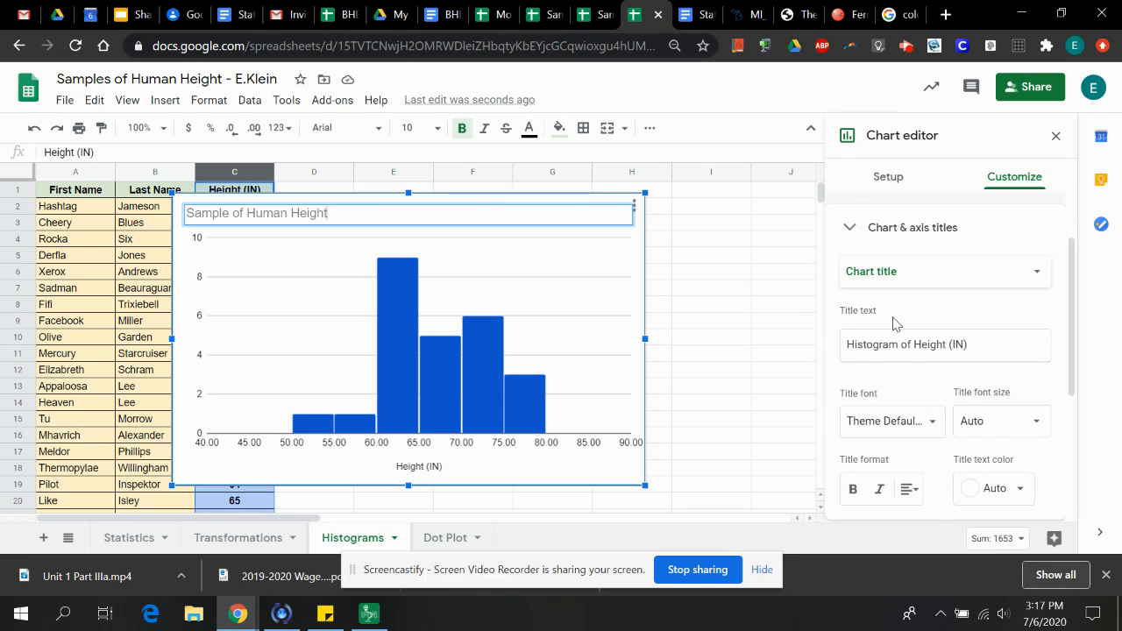
{"action": "left_click", "coordinate": [907, 379]}
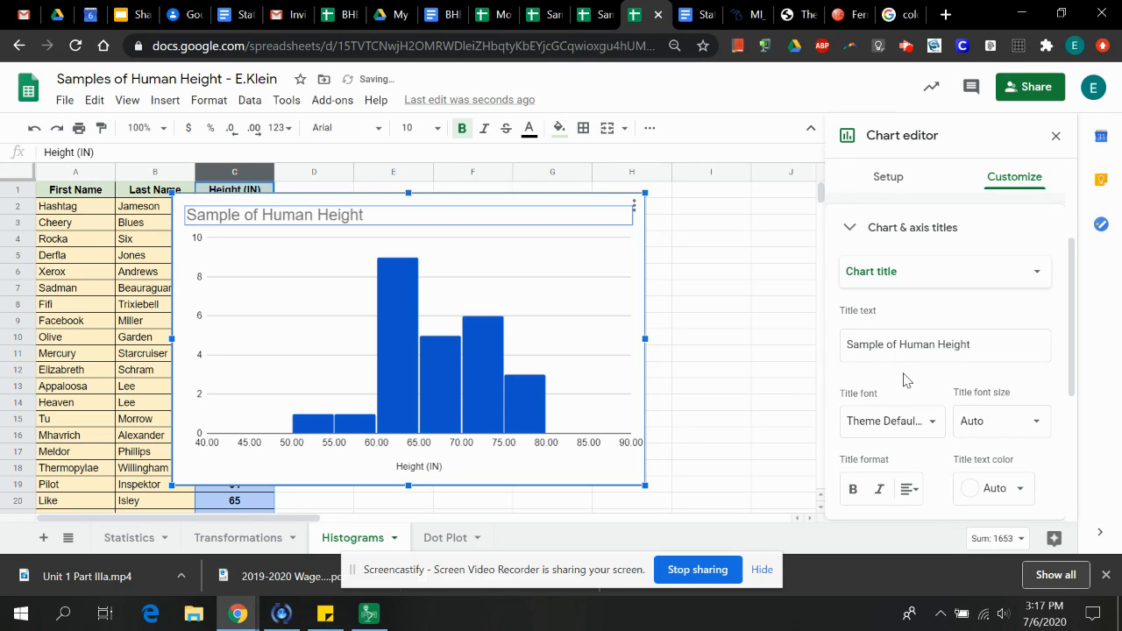
{"action": "left_click", "coordinate": [911, 489]}
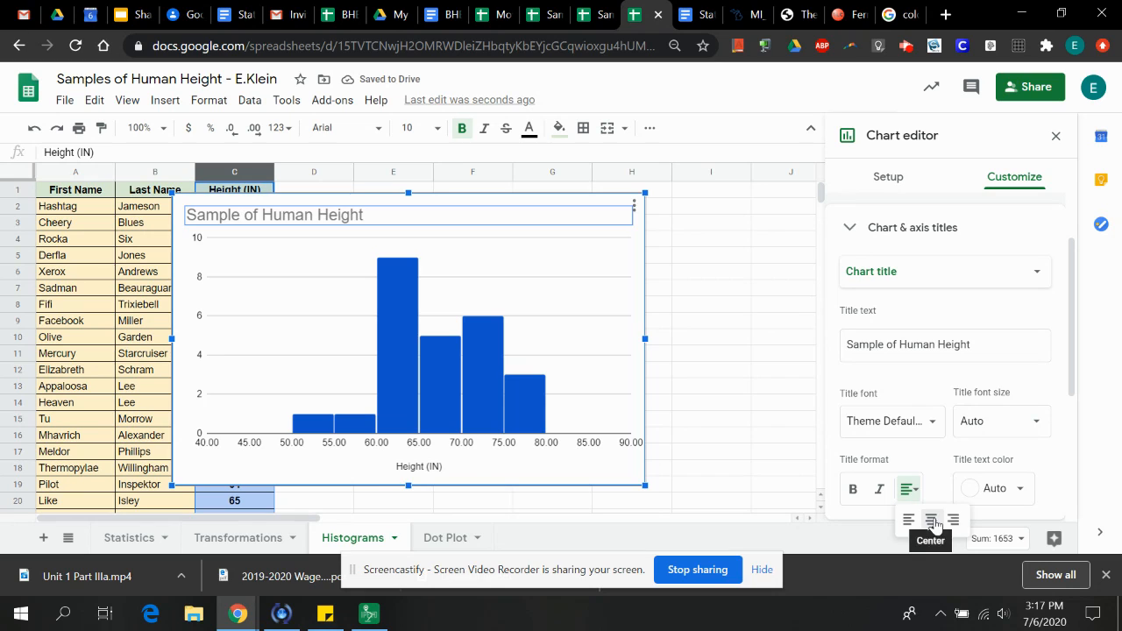
{"action": "left_click", "coordinate": [932, 518]}
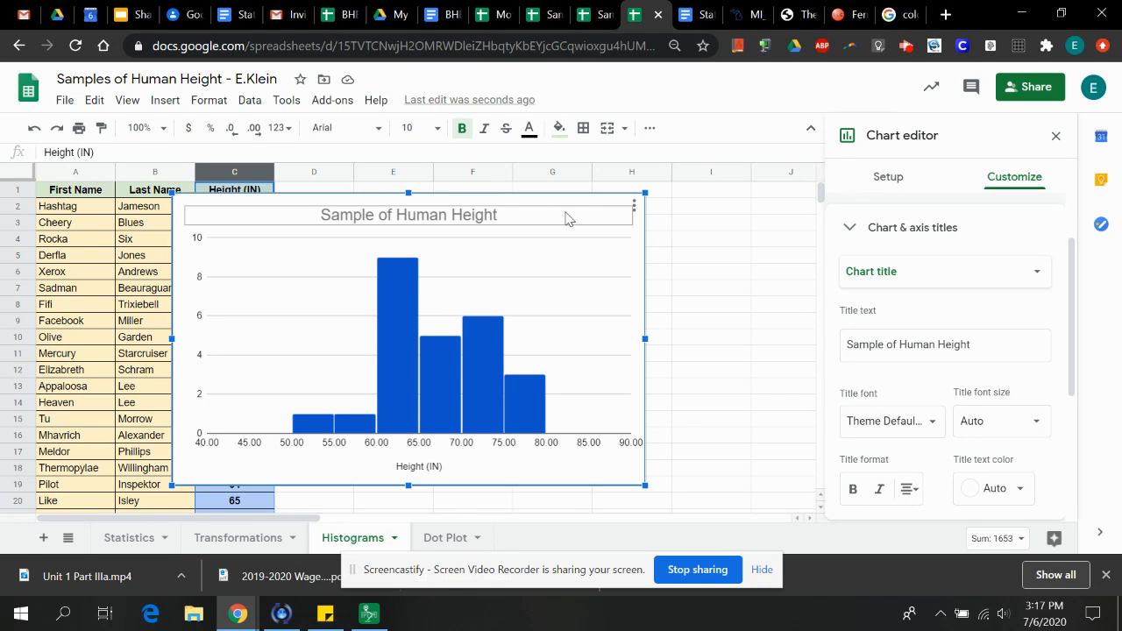
Close the chart editor and reopen it for the Sample of Human Height histogram with Edit chart.
{"action": "left_click", "coordinate": [1055, 136]}
{"action": "left_click", "coordinate": [613, 214]}
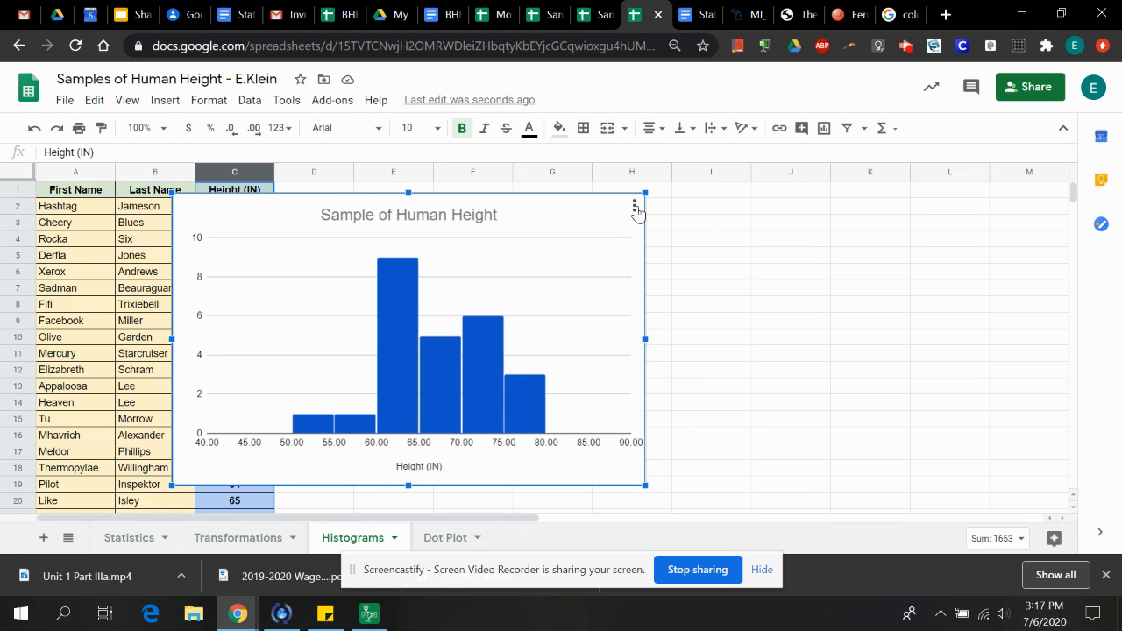
{"action": "double_click", "coordinate": [592, 215]}
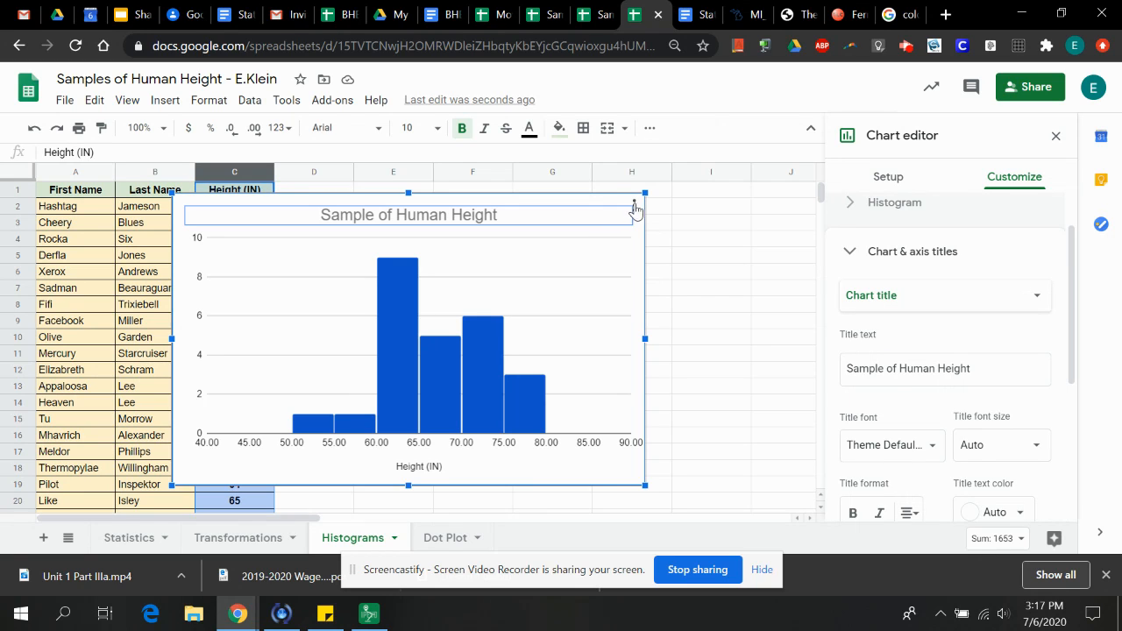
{"action": "left_click", "coordinate": [635, 207]}
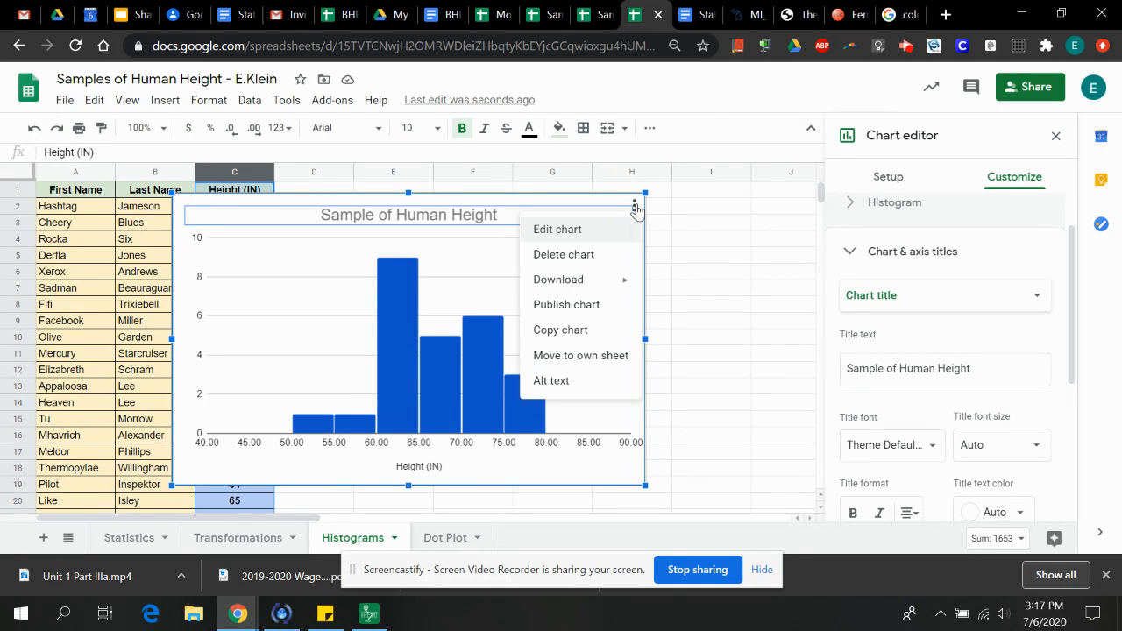
{"action": "left_click", "coordinate": [583, 236]}
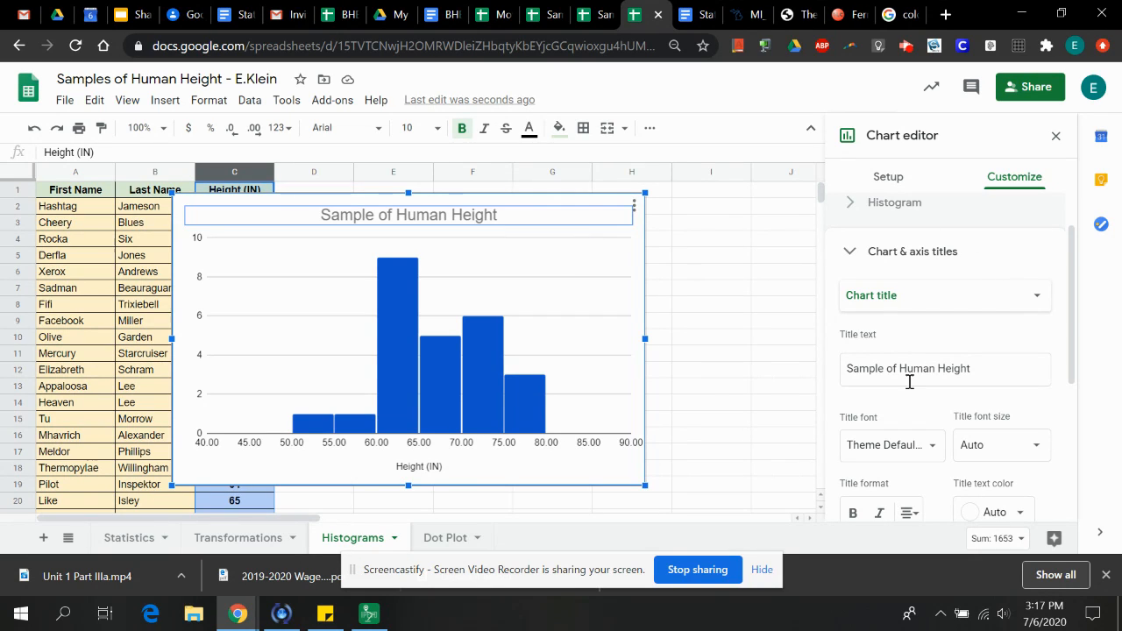